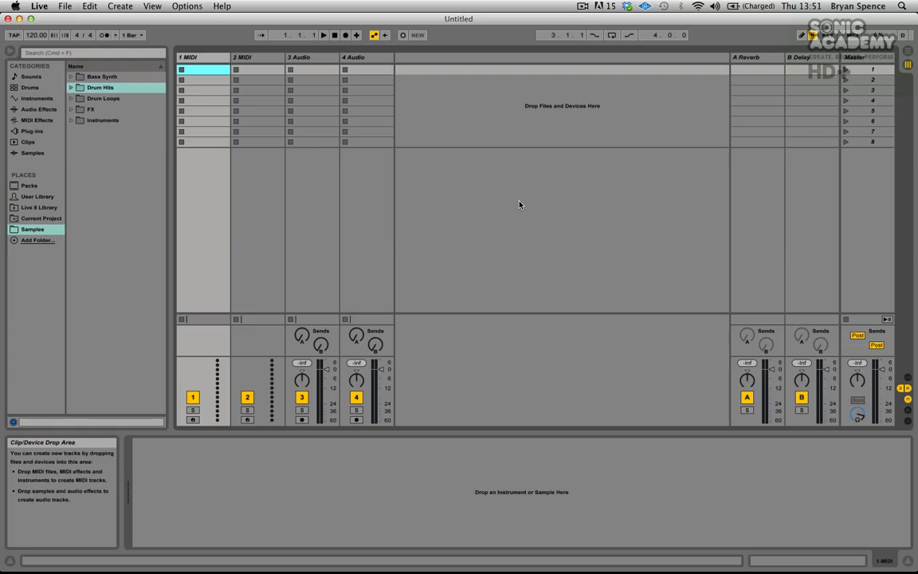
Create a new Live Set
click(355, 181)
click(283, 193)
click(210, 177)
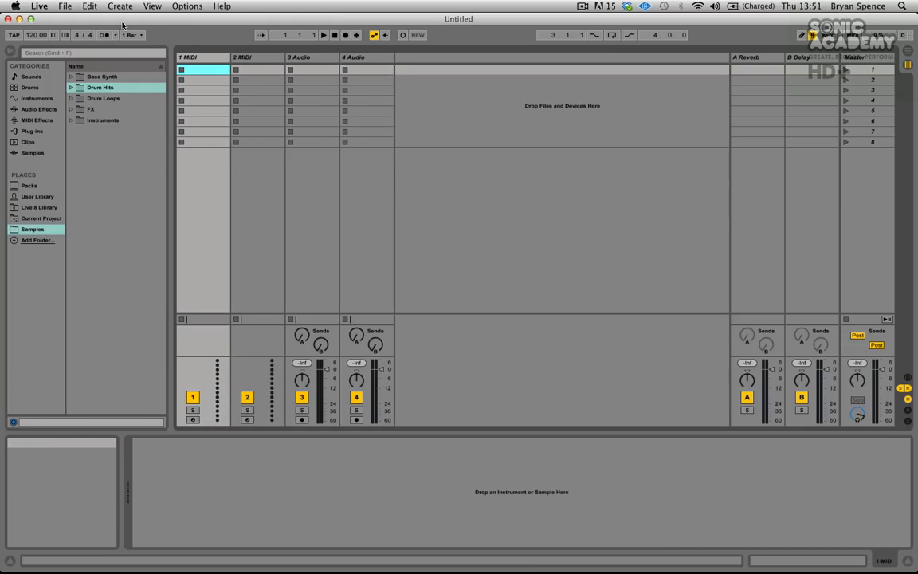
click(67, 6)
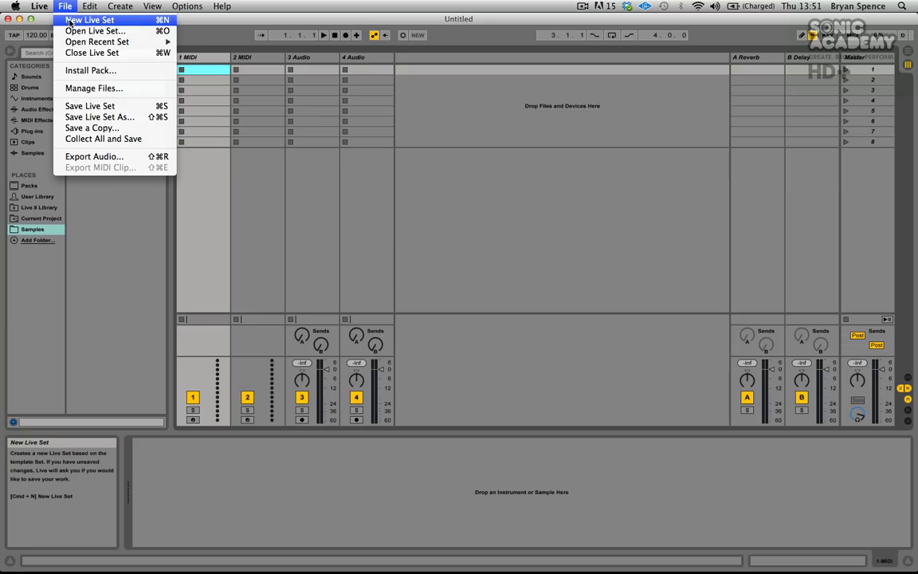
click(80, 19)
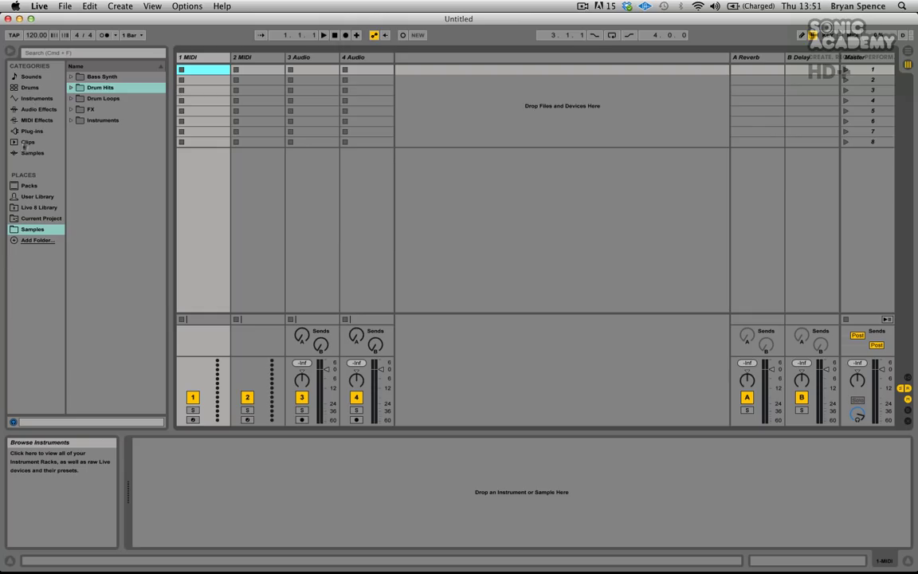
Remove the Samples folder from the browser's Places and add it again from the AL9 Level 1 folder on the Desktop
right_click(28, 232)
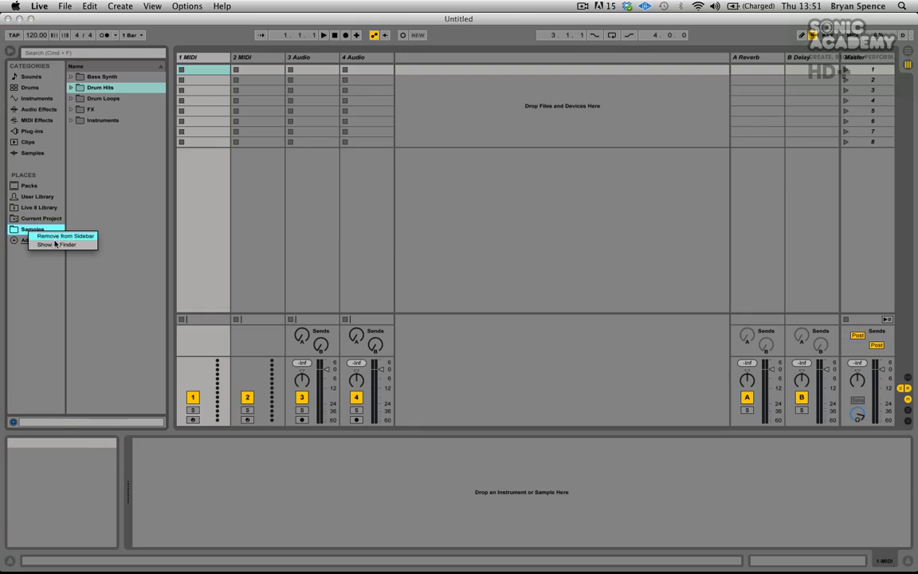
click(62, 236)
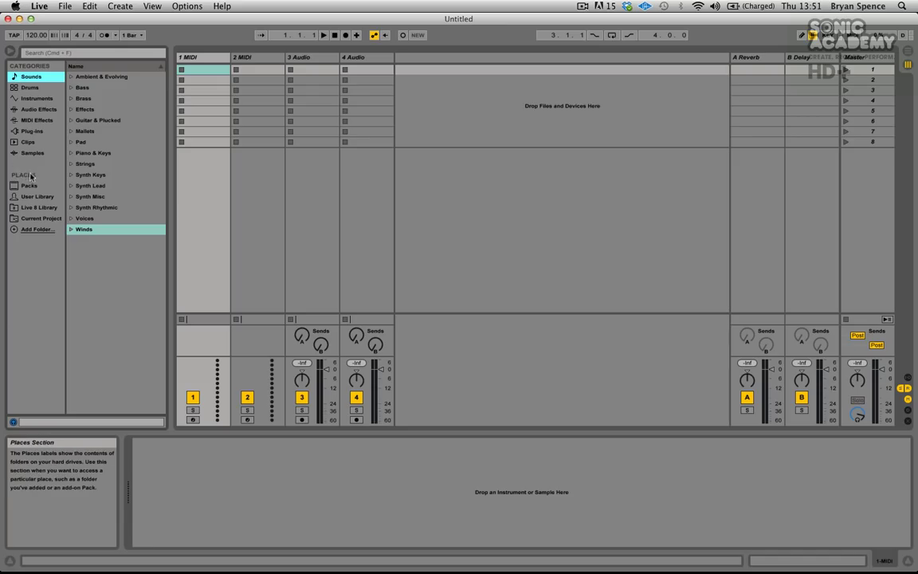
click(28, 230)
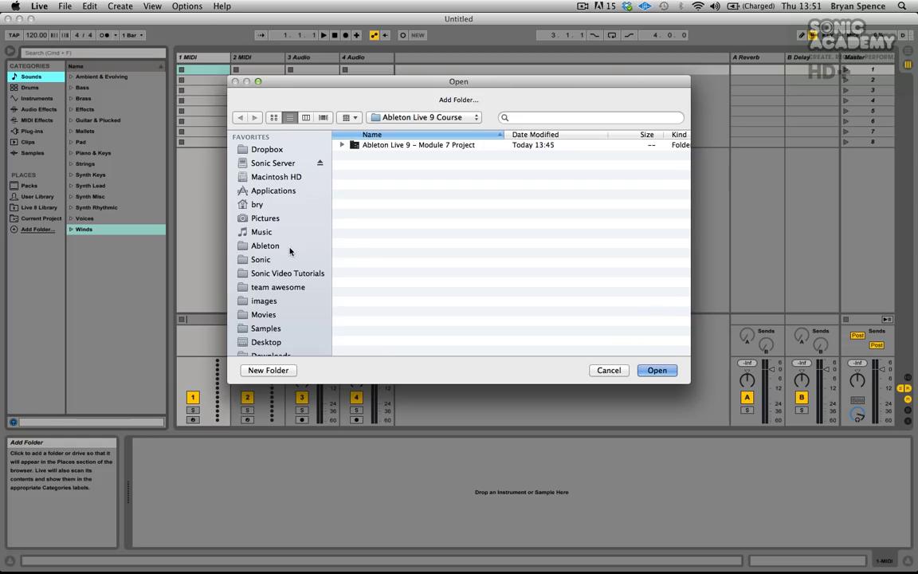
click(264, 342)
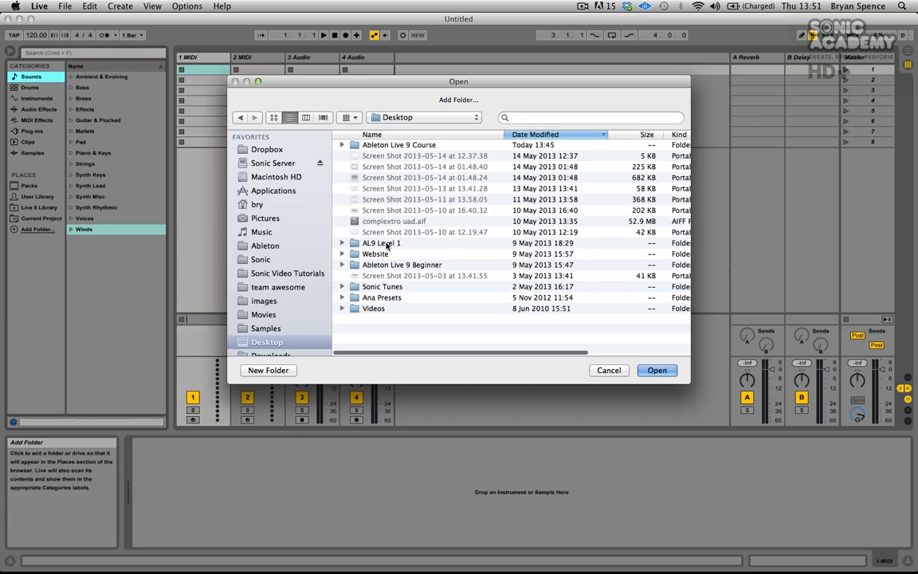
double_click(366, 243)
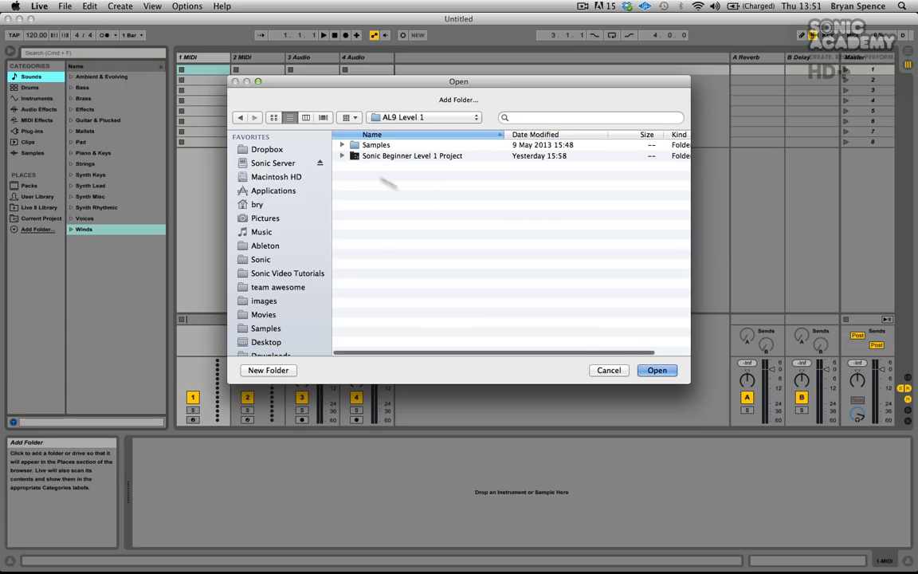
click(355, 147)
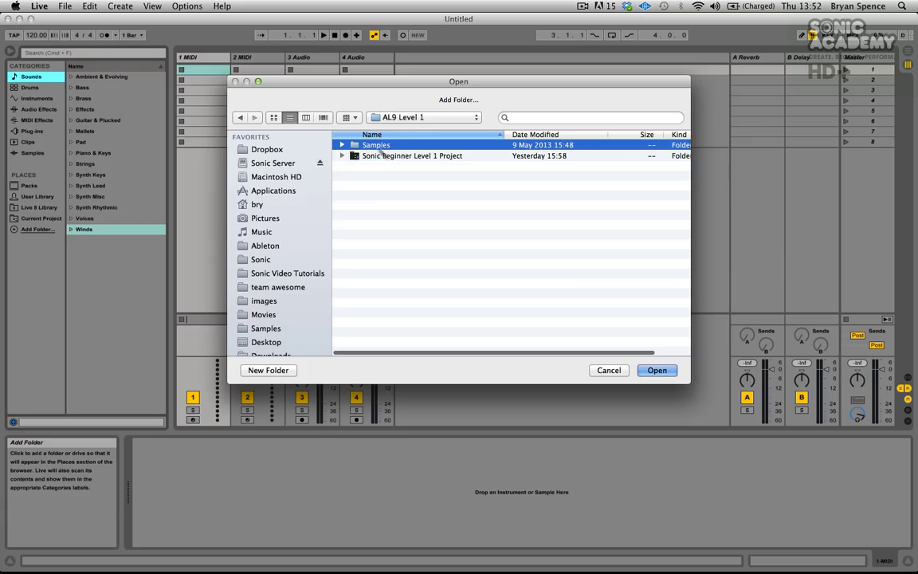
click(656, 368)
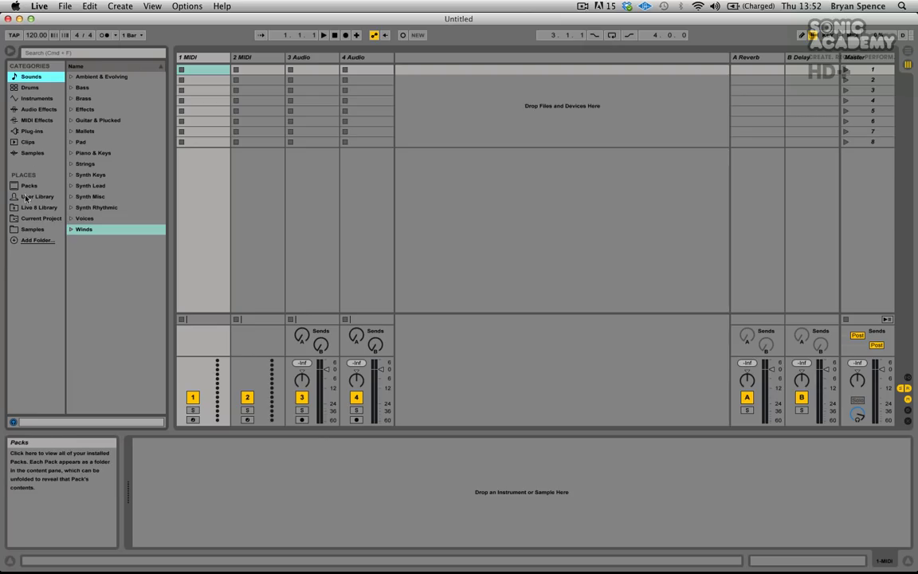
Look through the added Samples folder's subfolders: Bass Synth, Drum Hits, Drum Loops, FX and Instruments
click(28, 229)
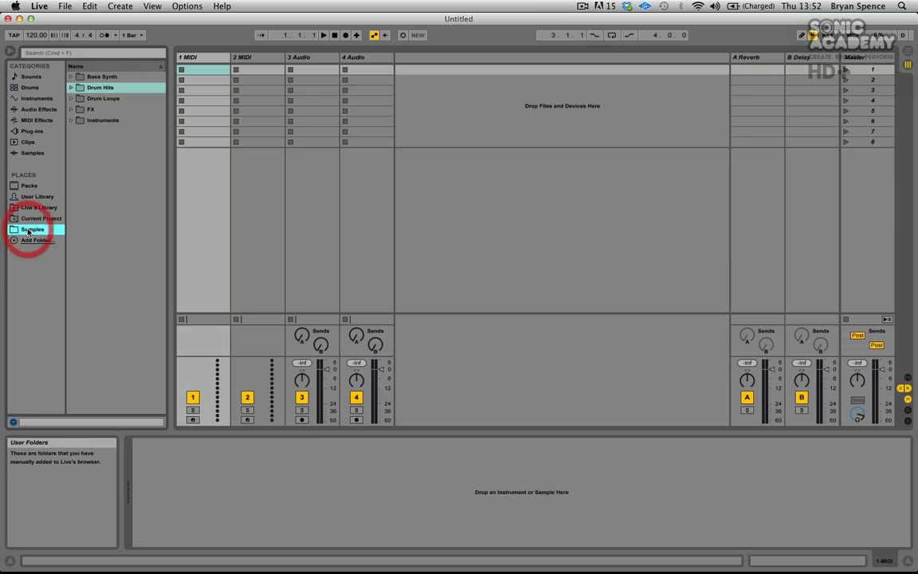
click(72, 77)
click(70, 77)
click(71, 77)
click(70, 76)
click(71, 88)
click(71, 88)
click(71, 89)
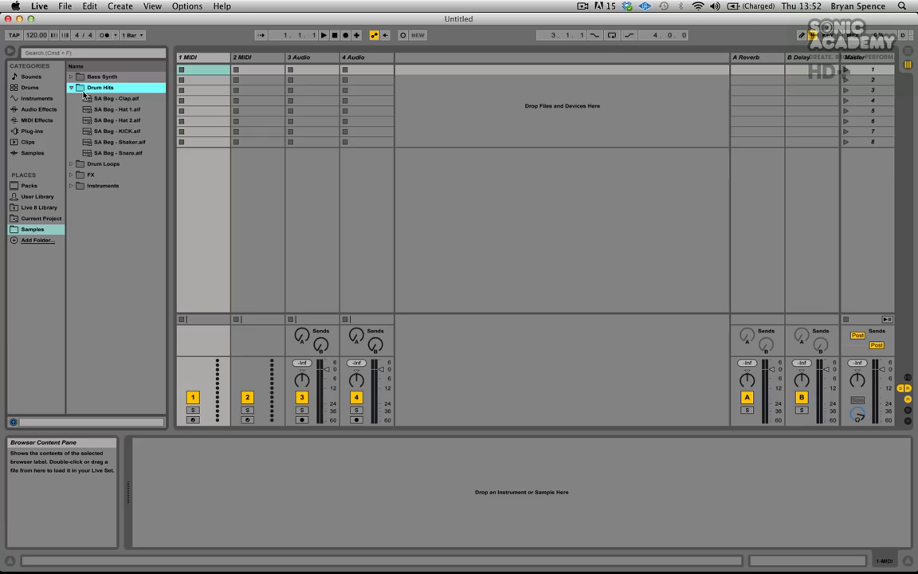
click(71, 163)
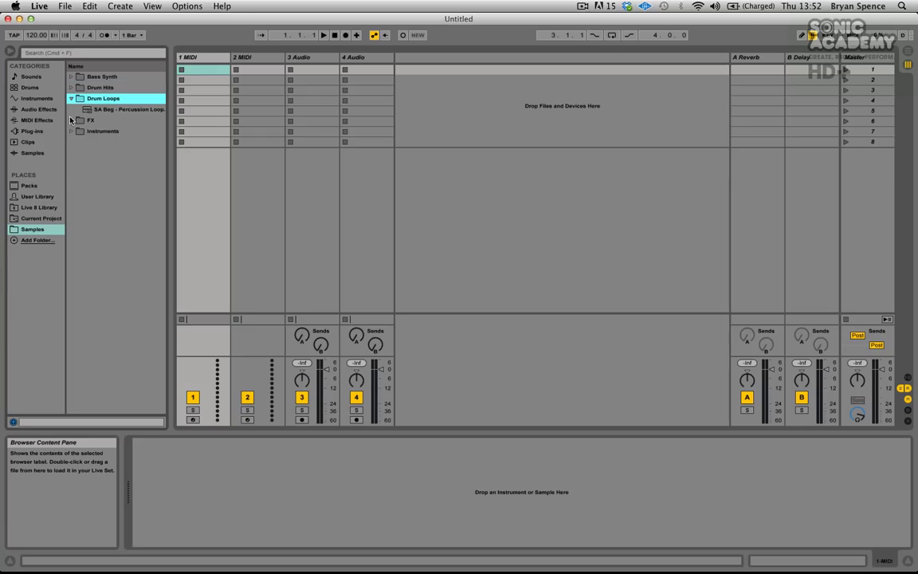
click(70, 120)
click(71, 164)
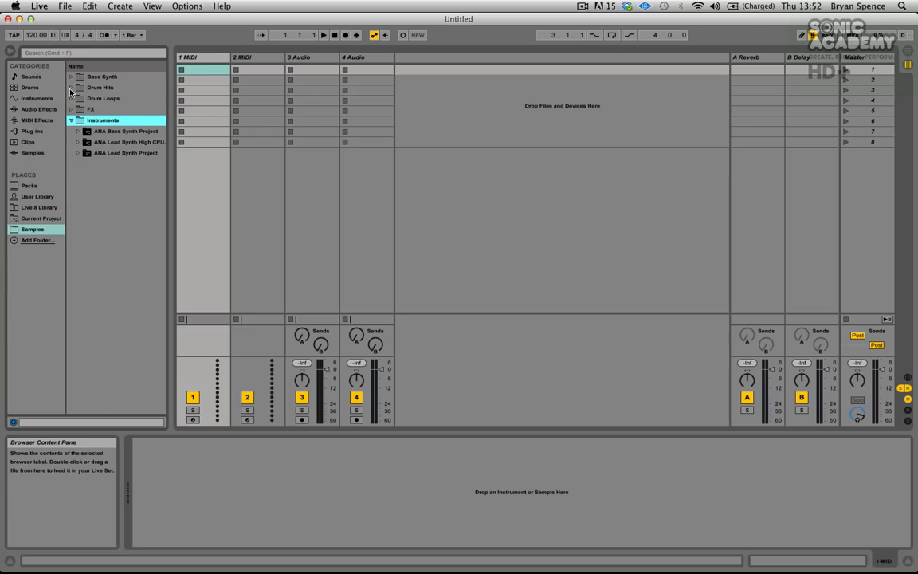
Expand the Drum Hits folder and preview its clap, hat, kick and shaker samples
click(71, 88)
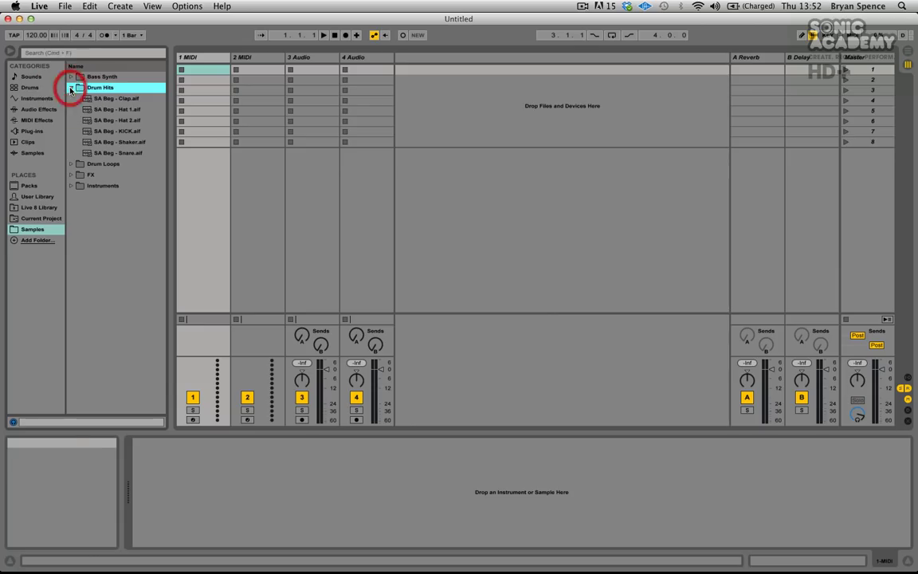
click(119, 99)
key(Down)
key(Down)
key(Down)
key(Down)
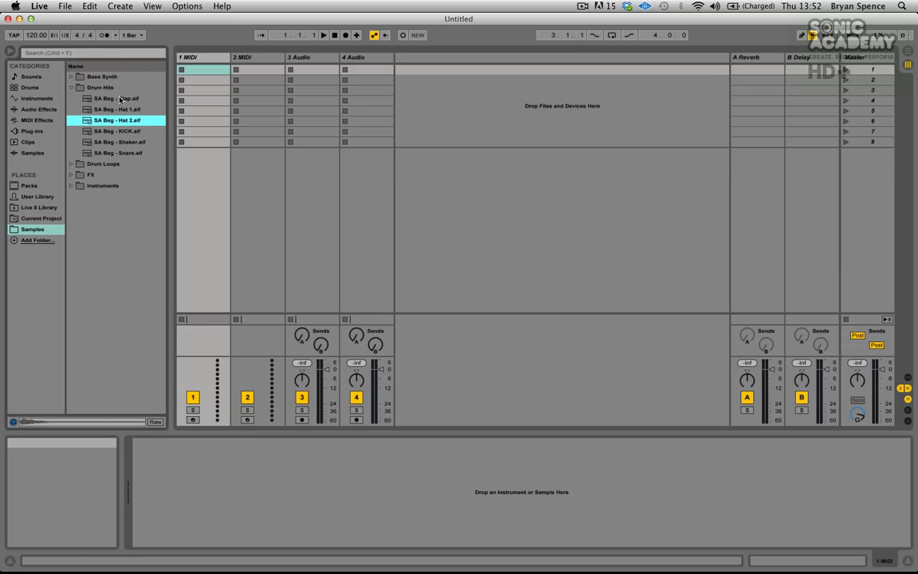
key(Up)
key(Up)
key(Up)
key(Up)
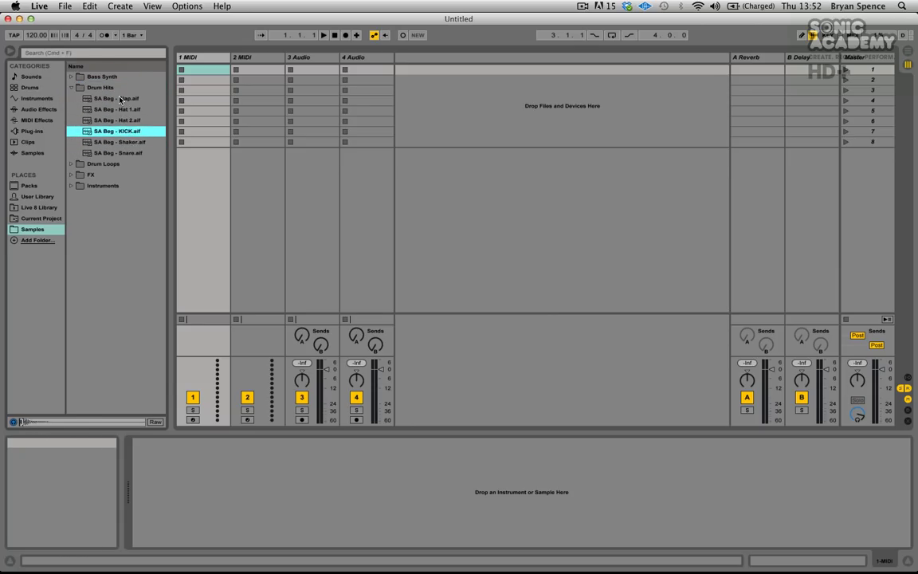
click(107, 120)
click(112, 142)
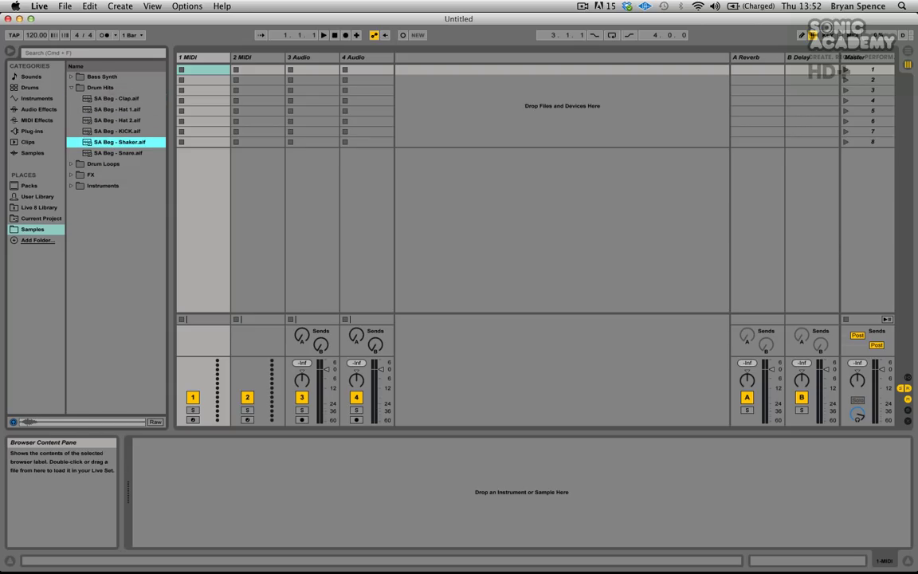
Load an Impulse instrument onto the first MIDI track and rename the track "Kick & Clap"
click(32, 99)
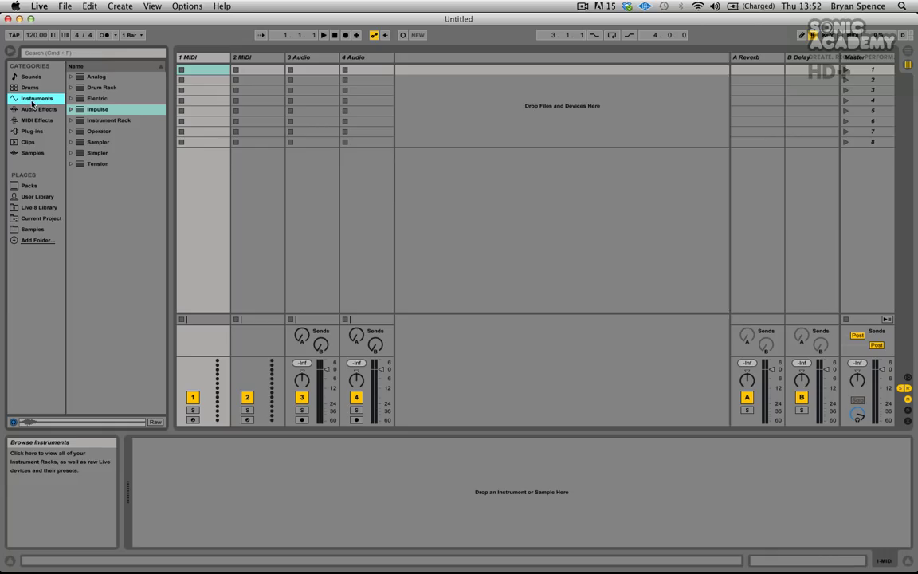
drag(78, 110, 205, 67)
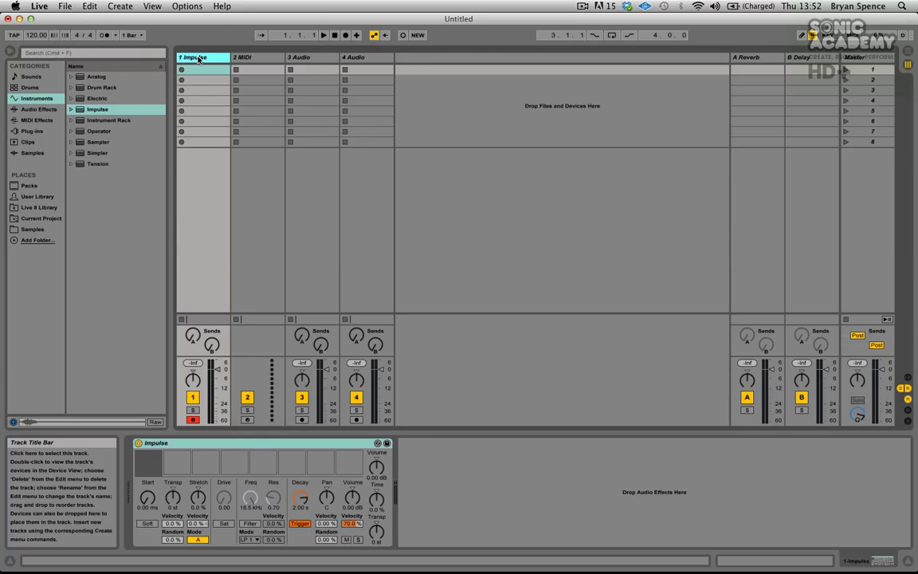
right_click(197, 58)
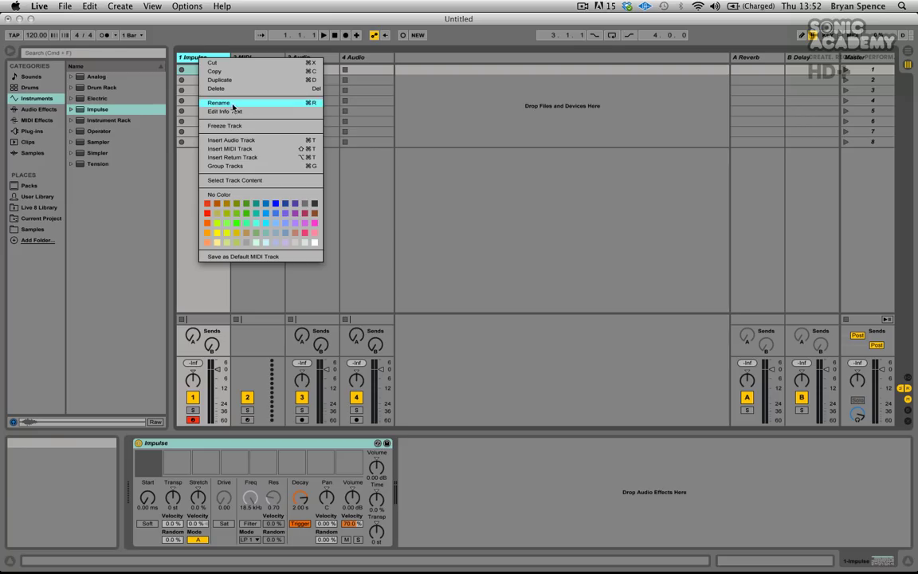
click(189, 61)
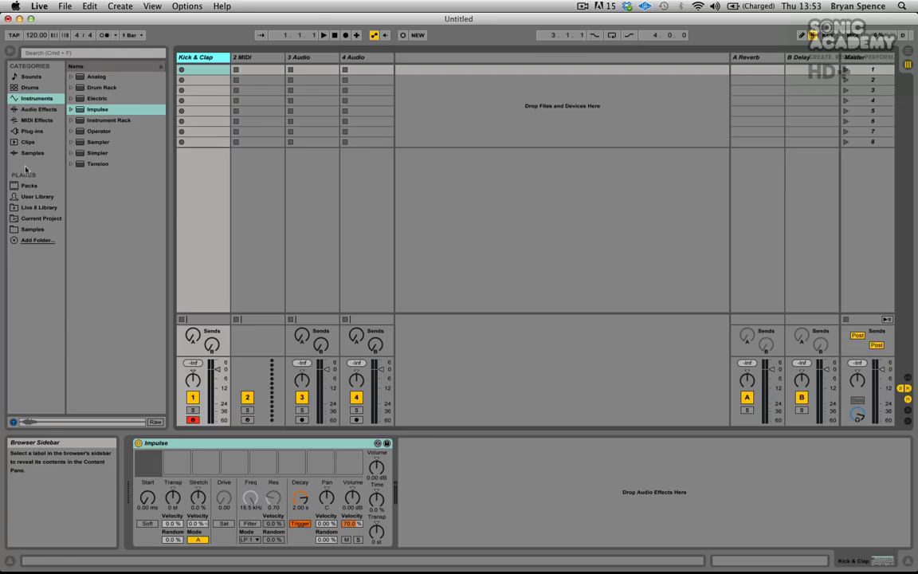
Load SA Beg - KICK.aif from the Drum Hits samples into Impulse's first sample slot
click(30, 228)
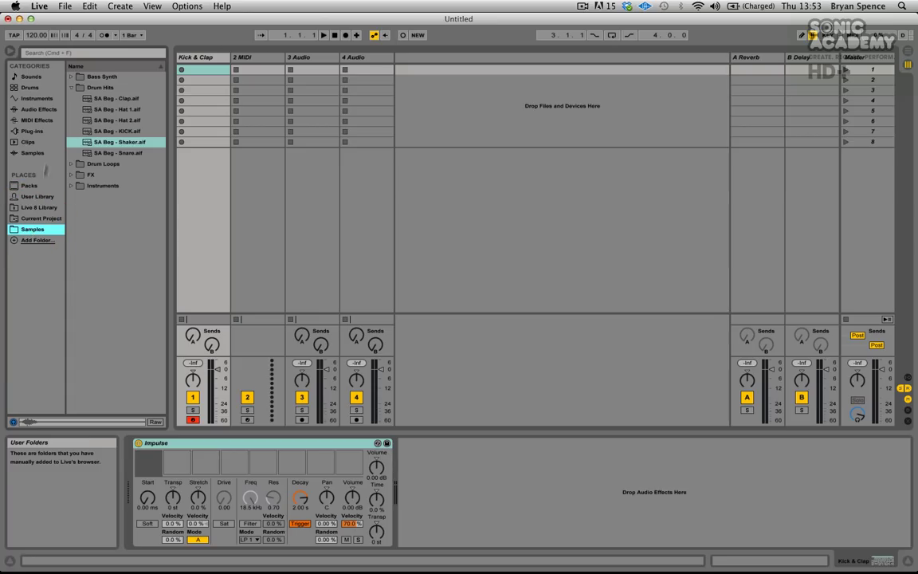
click(112, 90)
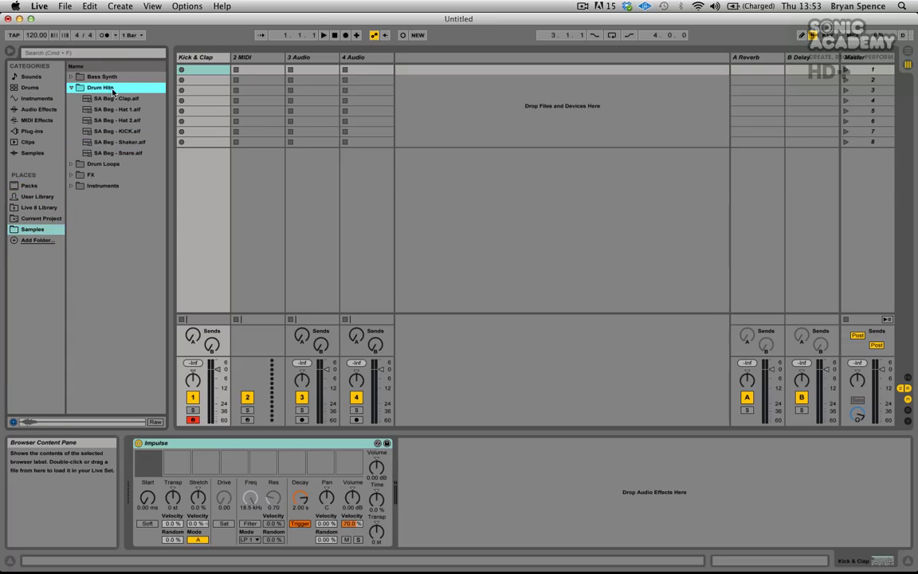
click(111, 132)
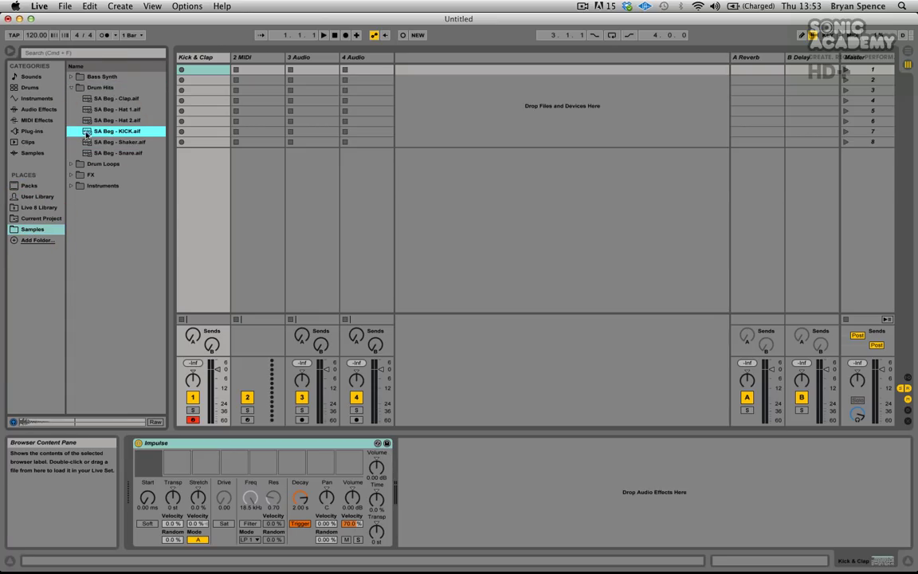
click(127, 235)
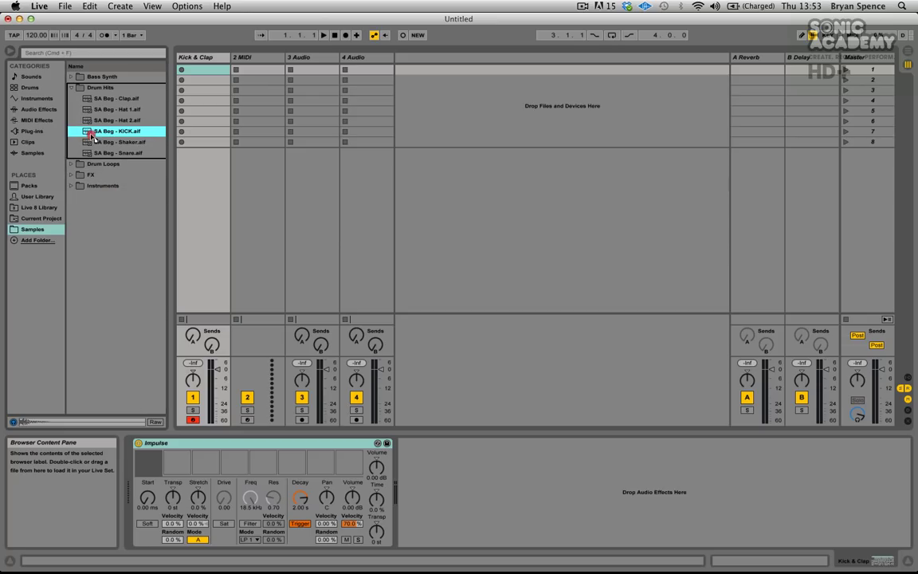
click(129, 270)
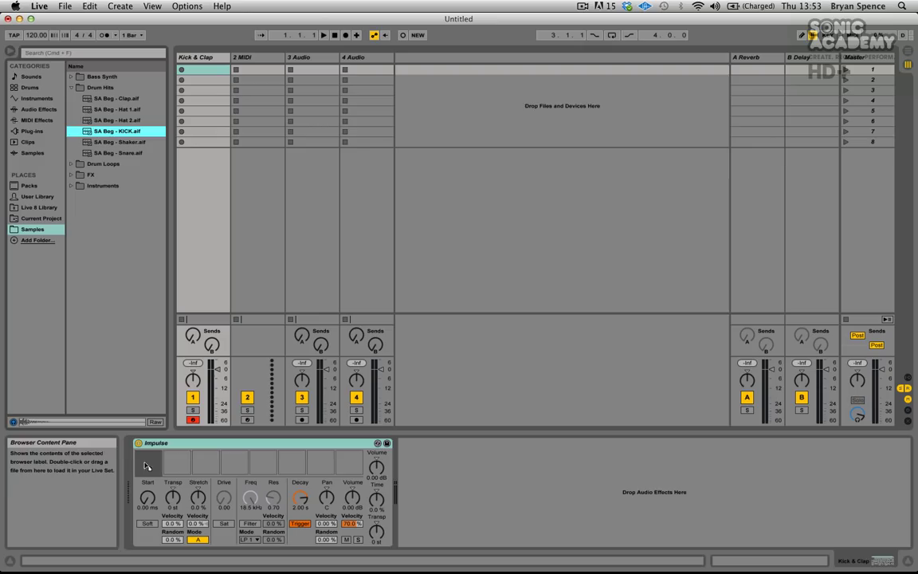
drag(146, 466, 146, 465)
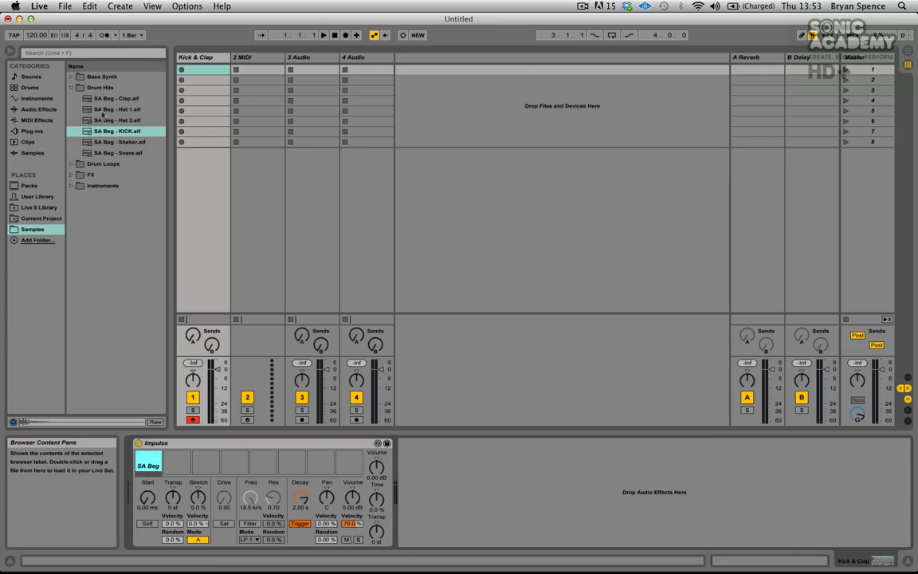
Load SA Beg - Clap.aif into Impulse's second slot and SA Beg - Snare.aif into its third slot
click(86, 96)
click(132, 215)
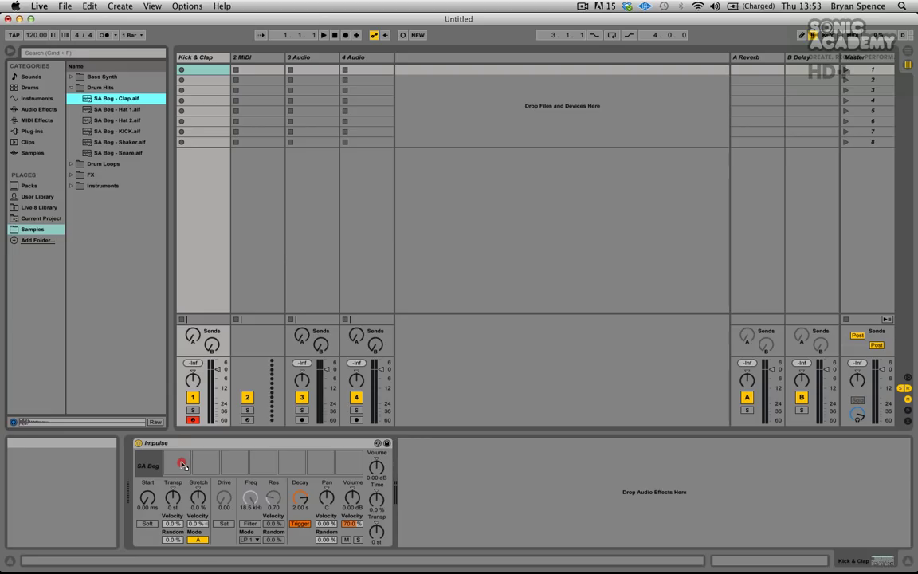
drag(183, 465, 177, 465)
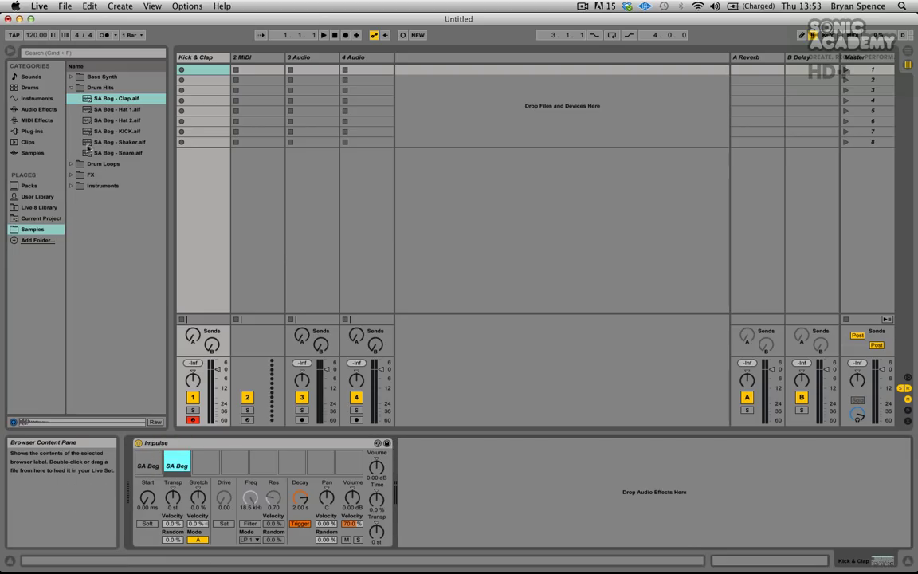
drag(89, 153, 206, 468)
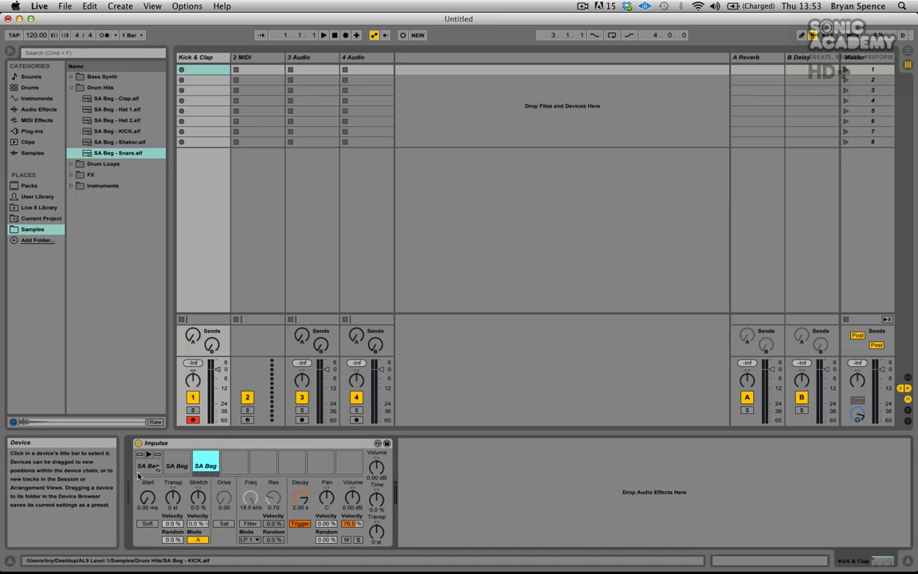
Audition the kick, clap and snare slots in Impulse
click(148, 455)
click(177, 455)
click(199, 462)
click(148, 460)
click(177, 461)
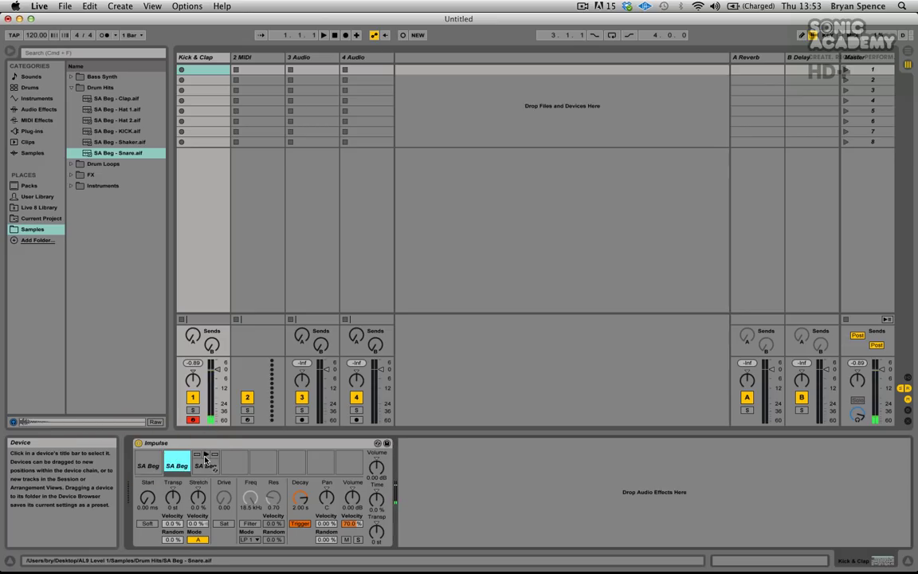
click(205, 459)
Lower the Kick & Clap track's volume to -11.7 dB and audition the three Impulse slots at that level
drag(215, 363, 217, 371)
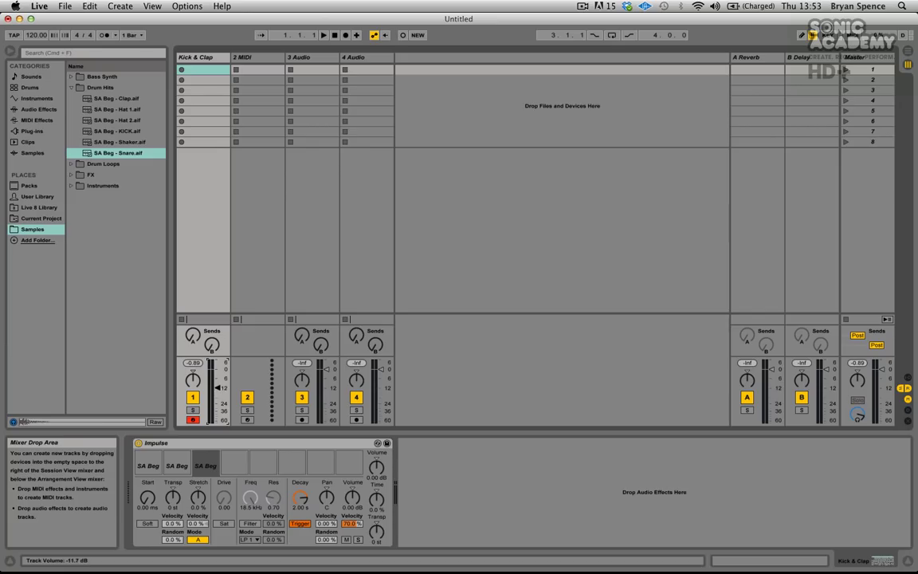
click(146, 456)
click(179, 454)
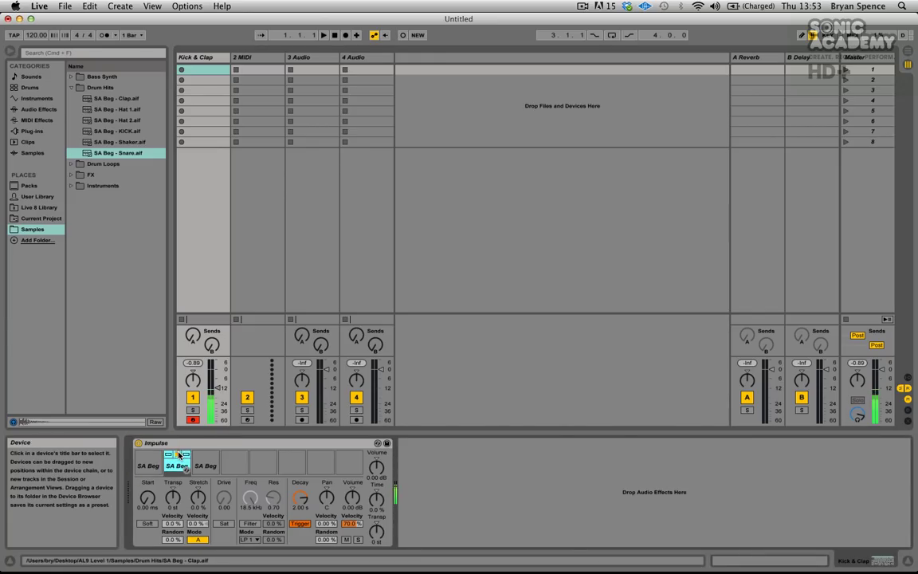
click(204, 460)
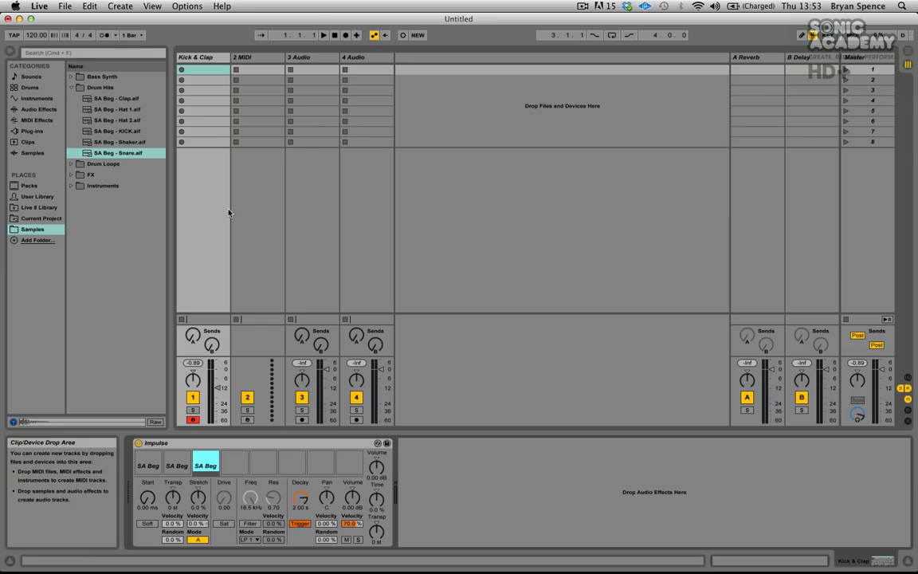
Create an empty MIDI clip in the first clip slot of the Kick & Clap track
click(195, 71)
click(199, 57)
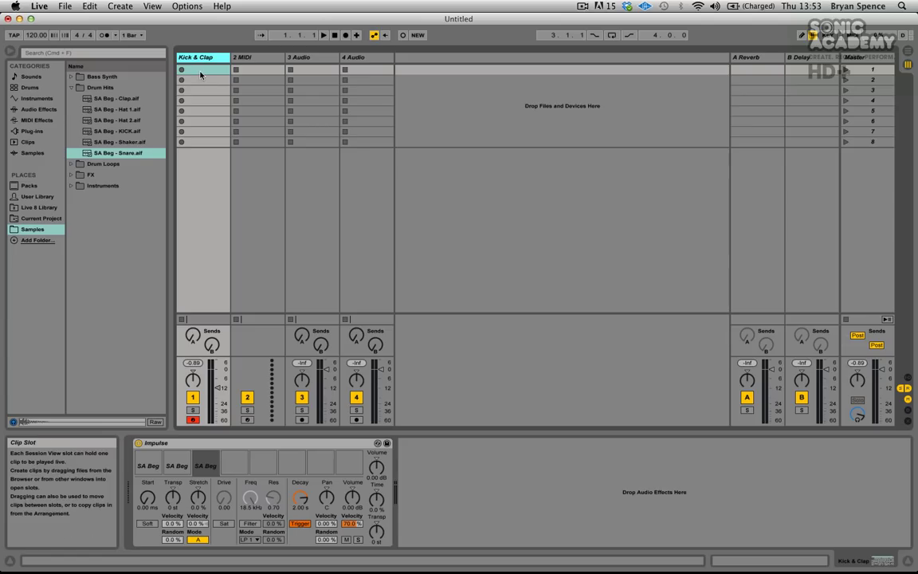
click(200, 72)
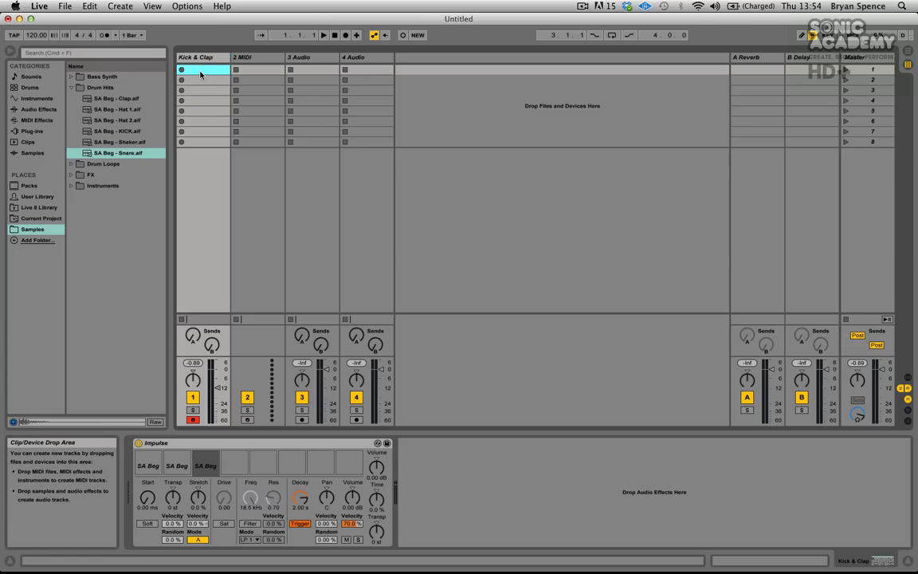
double_click(200, 72)
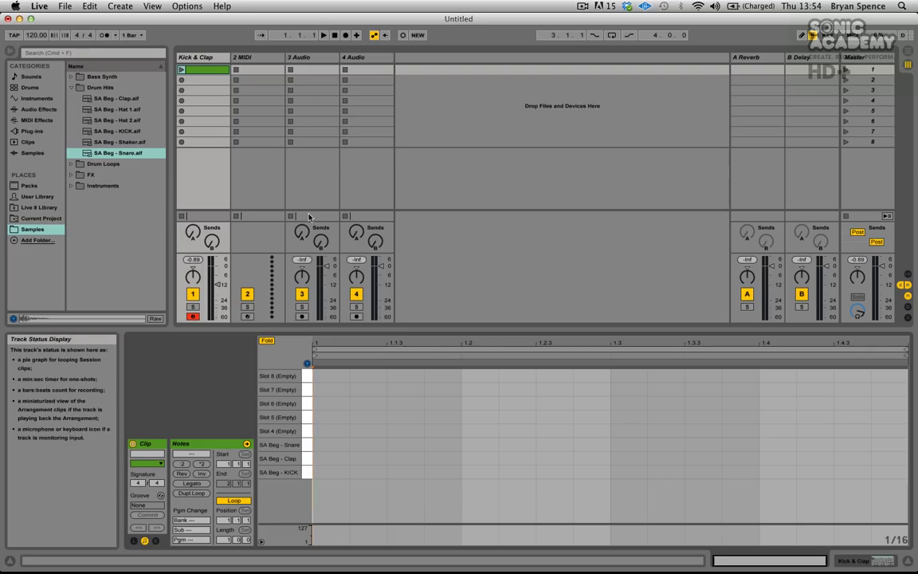
Turn on Draw Mode and audition the snare, clap and kick keys in the clip's piano roll with note preview on
click(325, 474)
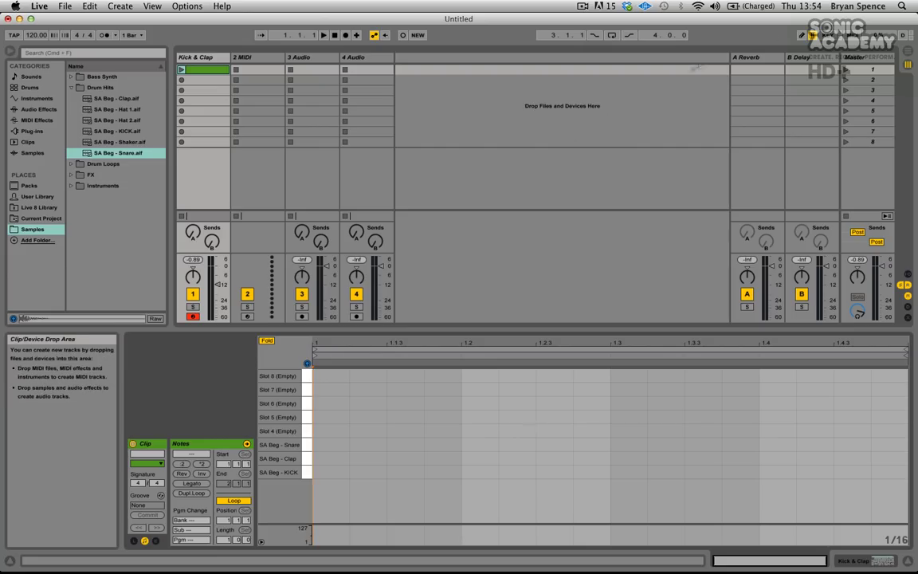
click(802, 36)
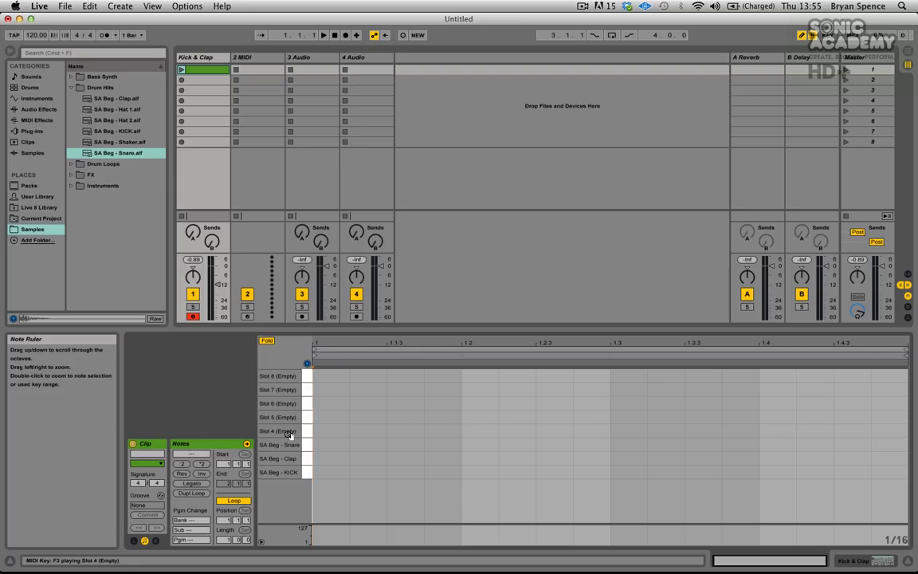
click(306, 364)
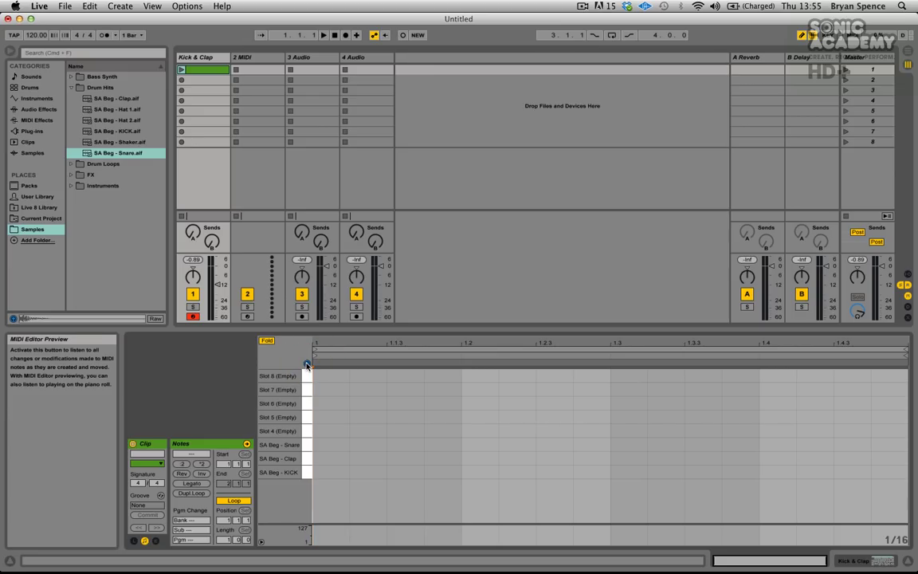
click(306, 444)
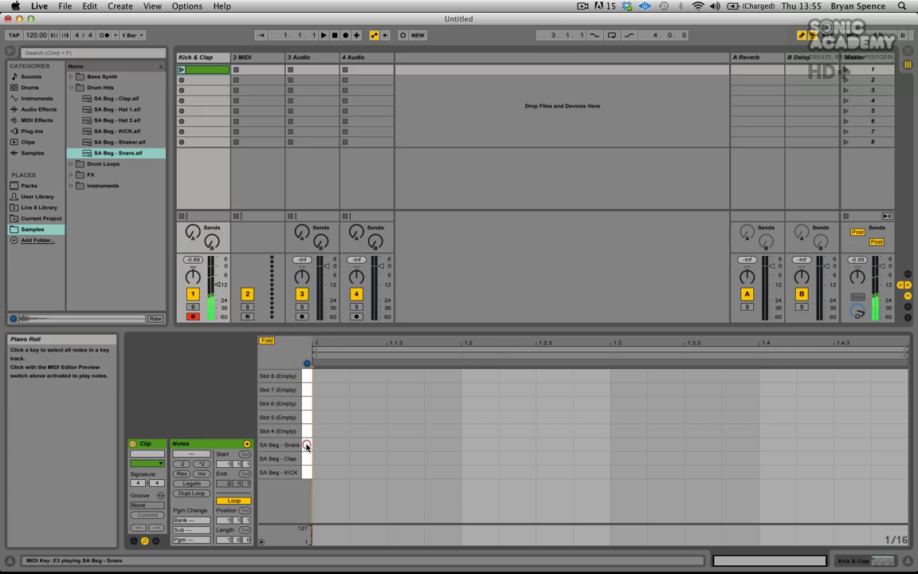
click(307, 457)
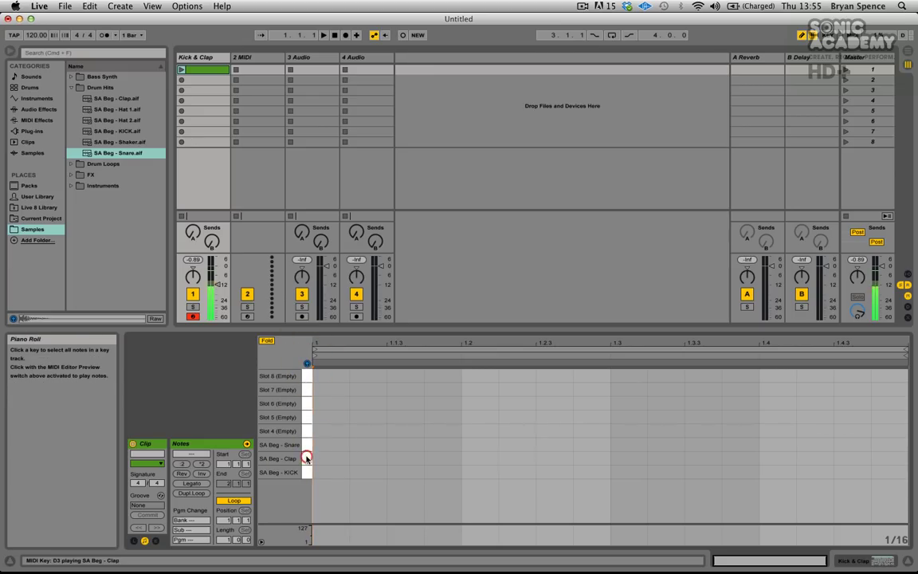
click(307, 472)
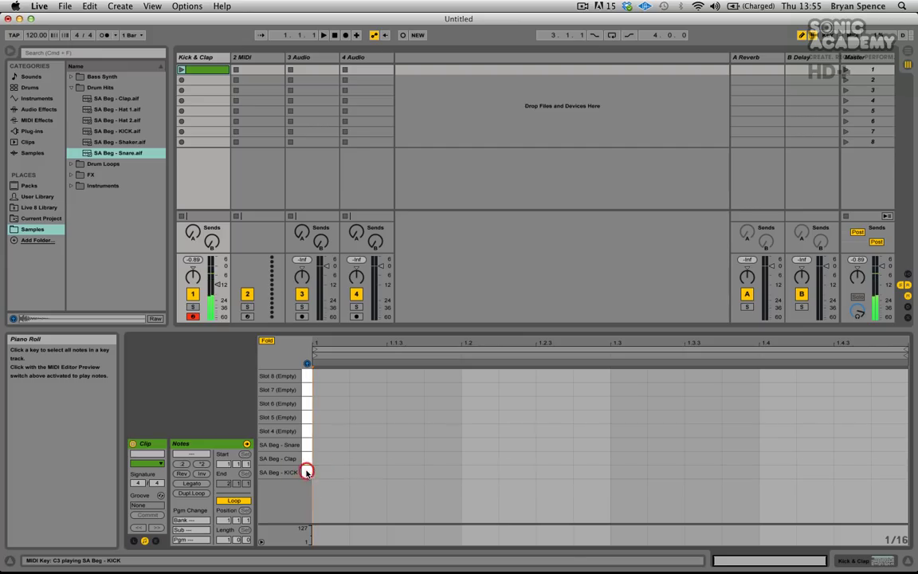
click(527, 341)
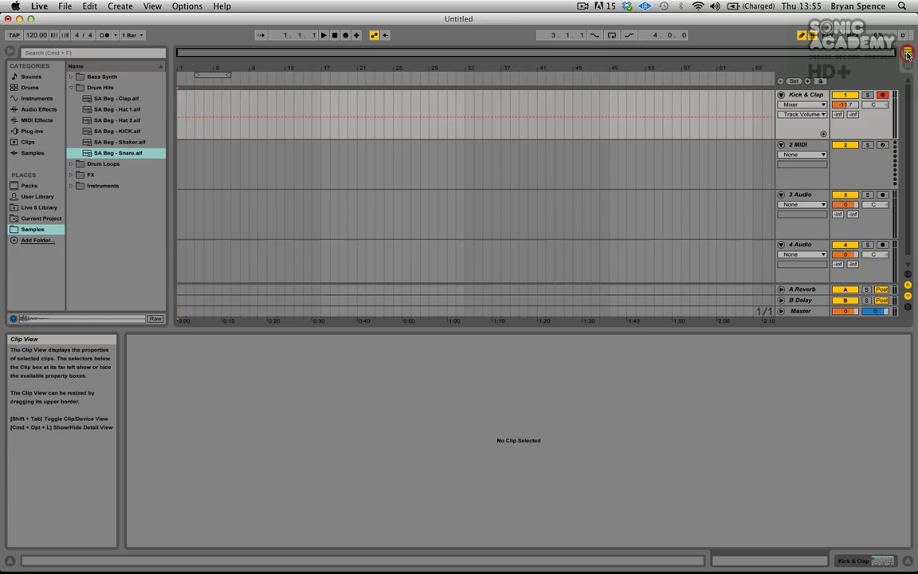
click(906, 61)
drag(452, 69, 452, 77)
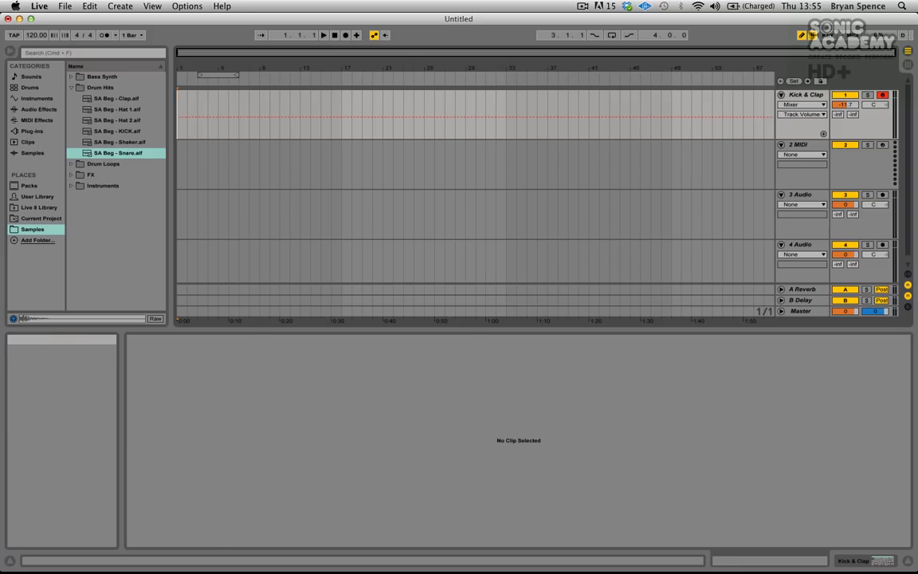
click(907, 63)
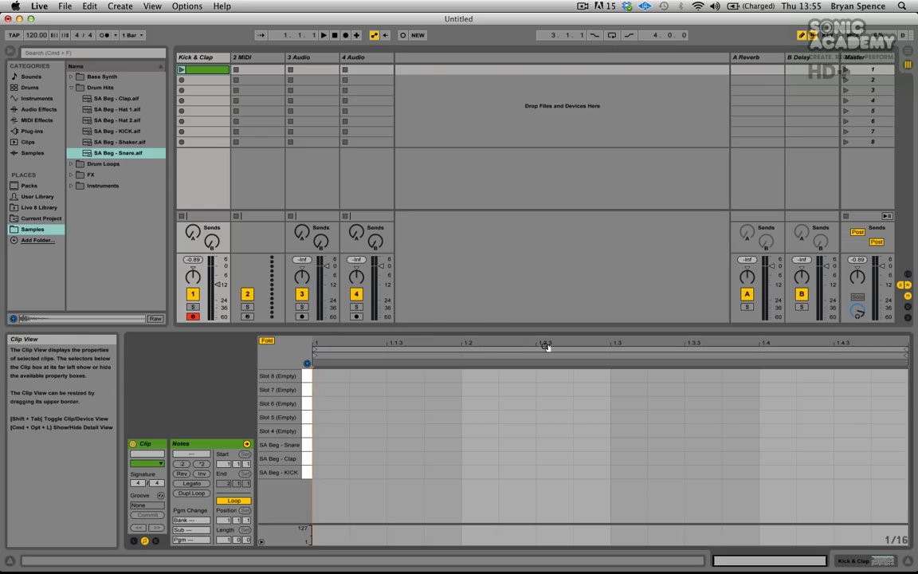
drag(570, 343, 572, 355)
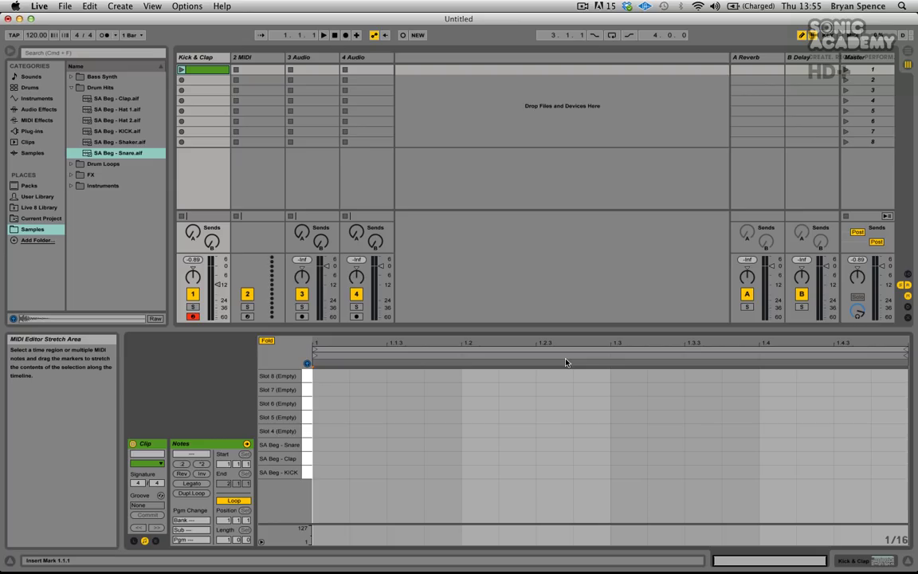
Draw four 1/16 kick notes in the clip, one on each beat at 1, 1.2, 1.3 and 1.4
click(327, 472)
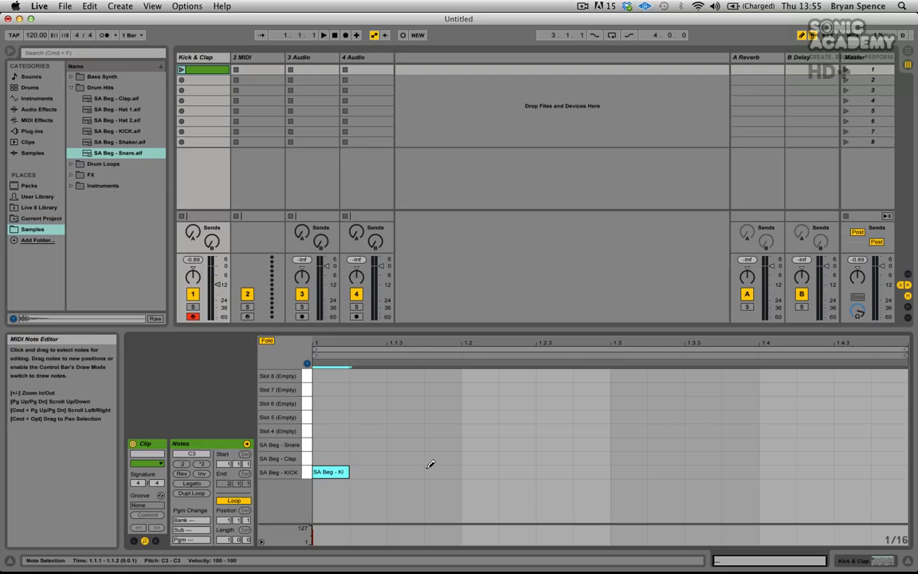
click(476, 471)
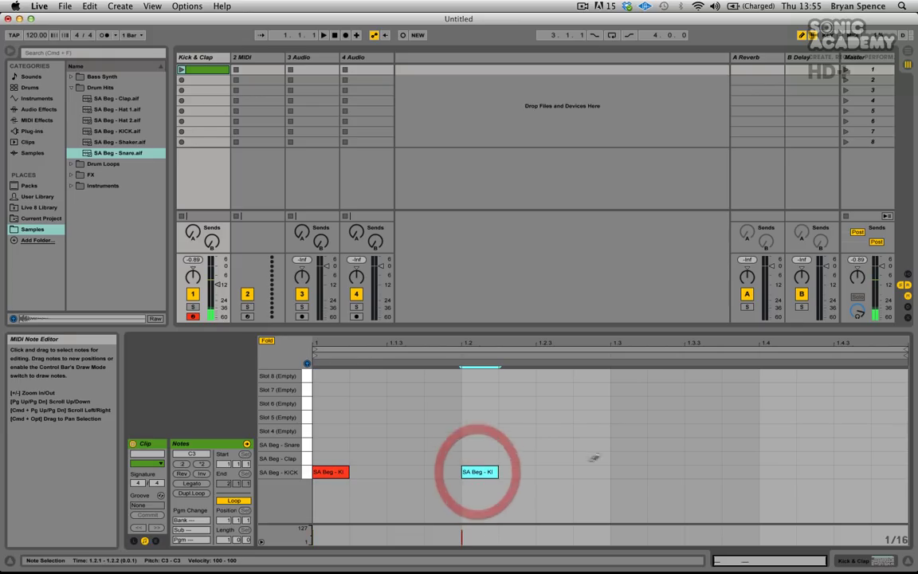
click(620, 471)
click(781, 471)
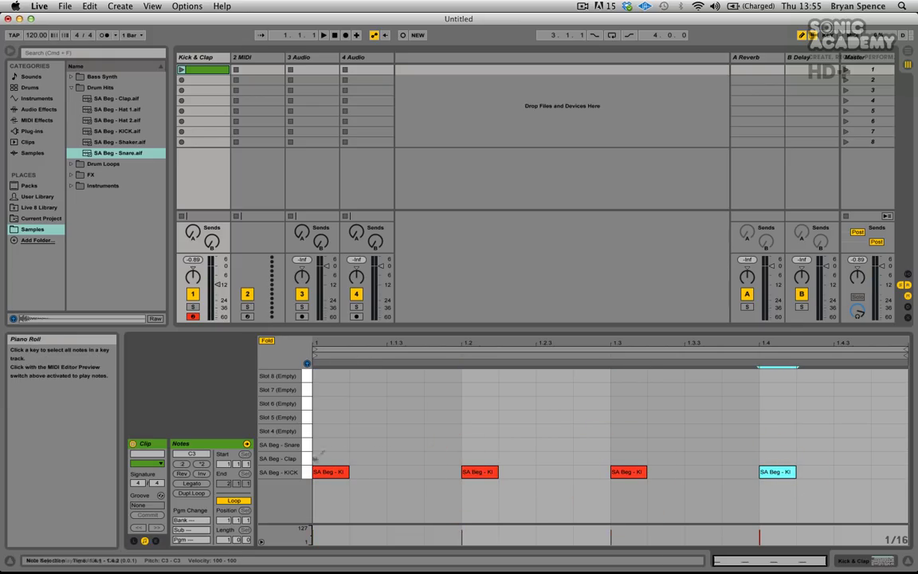
Draw clap and snare notes on beats 1.2 and 1.4, and turn Draw Mode off
click(481, 458)
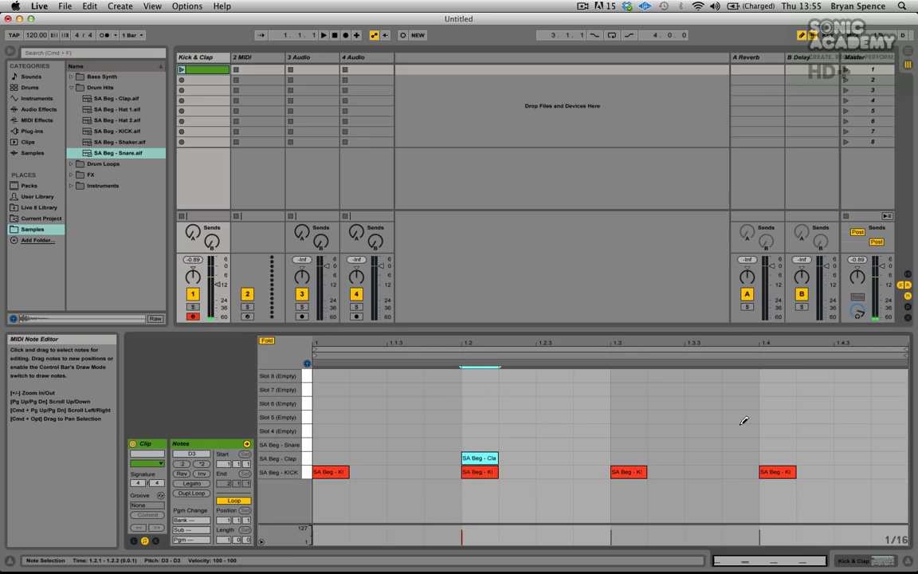
click(779, 459)
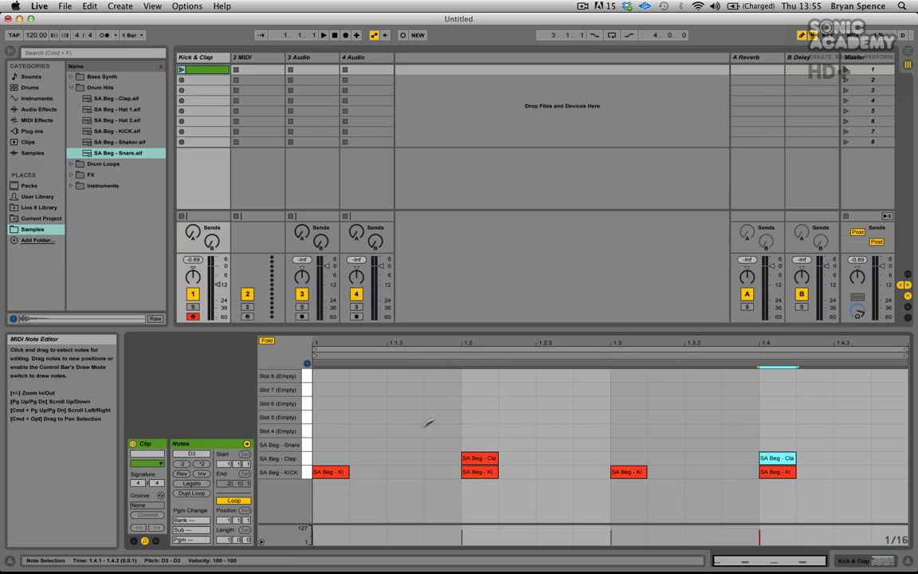
click(481, 444)
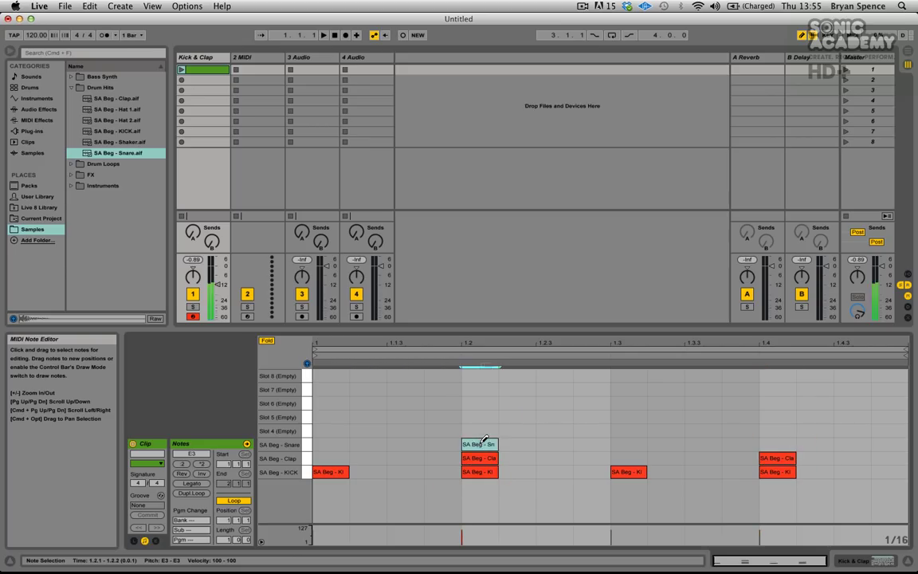
click(772, 443)
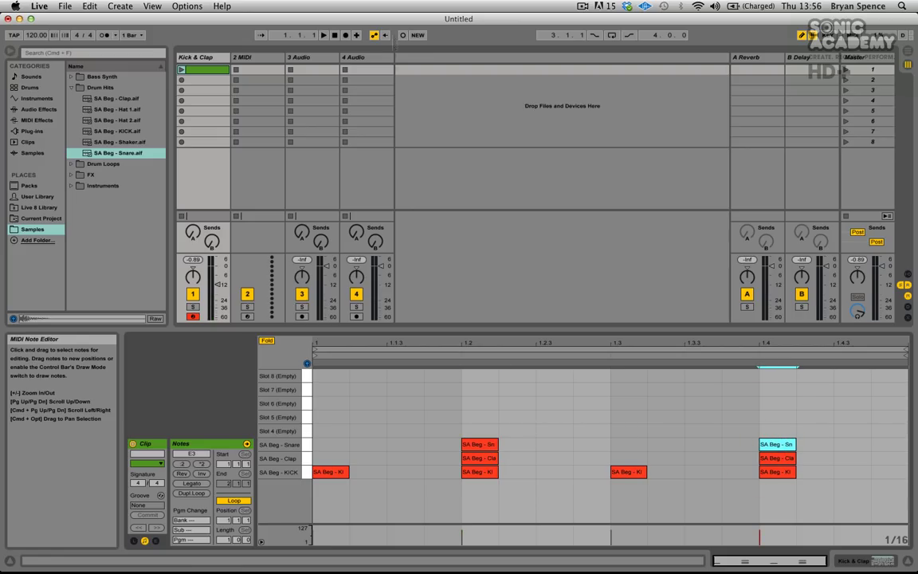
click(801, 35)
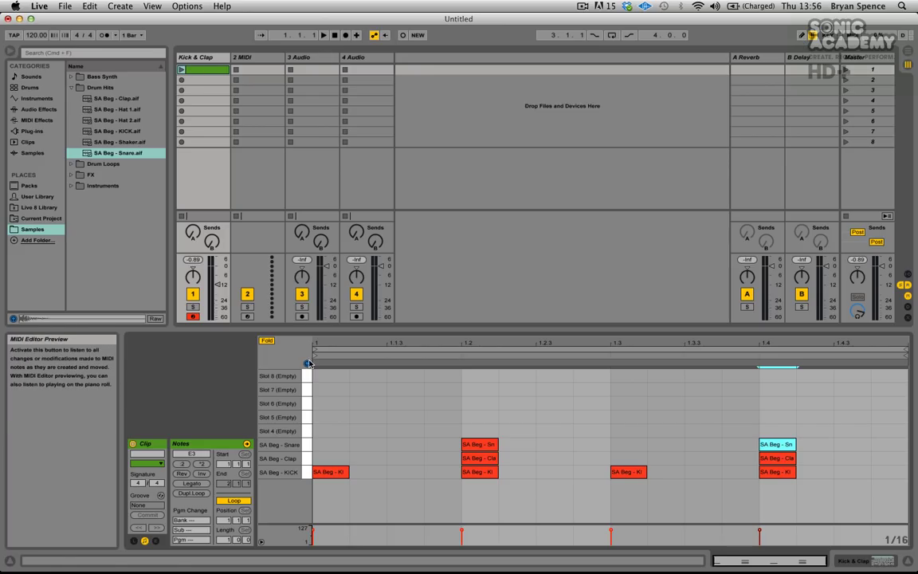
Play back the Kick & Clap clip and show the track's Impulse device
click(182, 71)
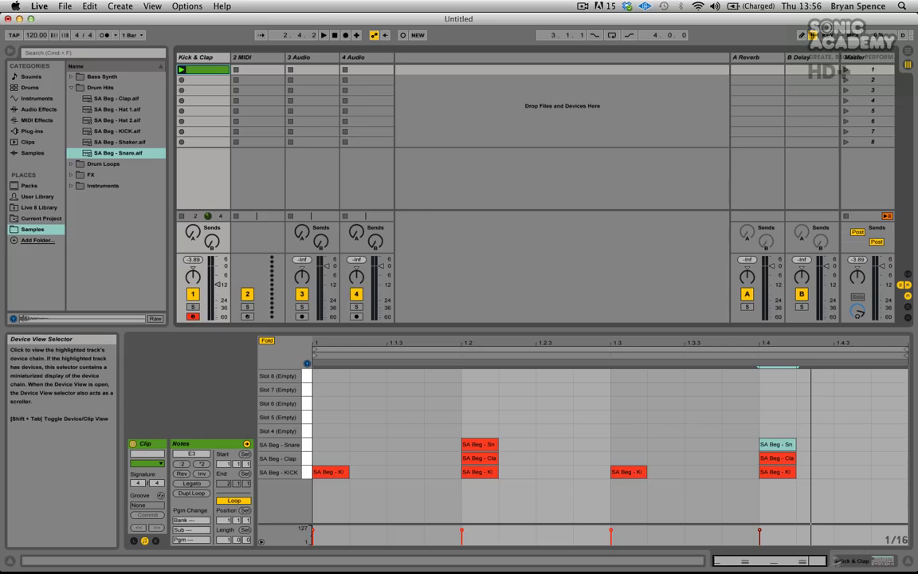
click(857, 560)
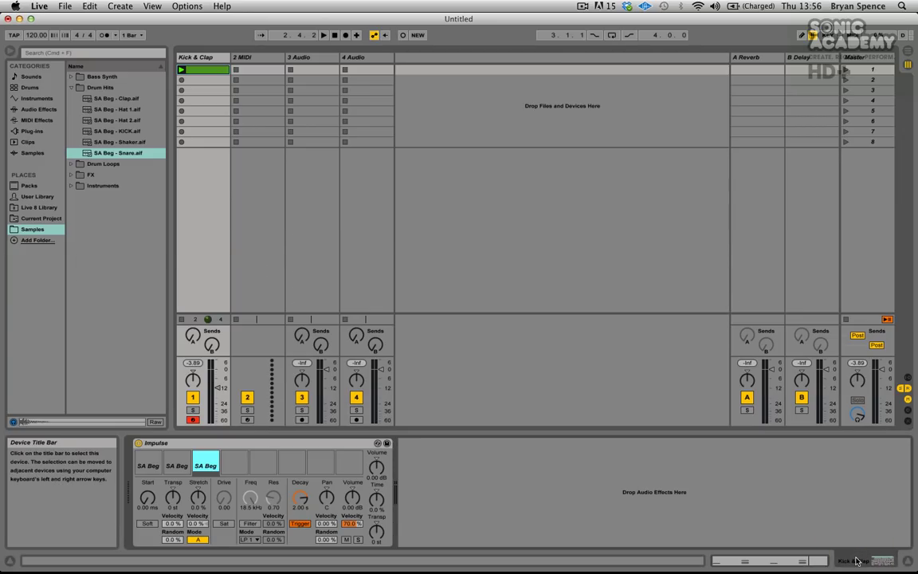
click(858, 558)
click(859, 558)
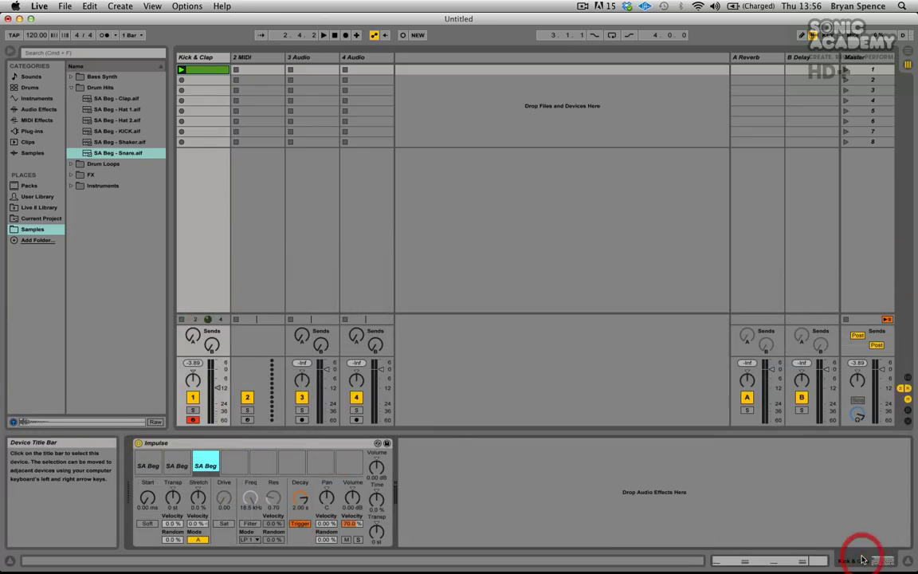
click(860, 561)
click(862, 563)
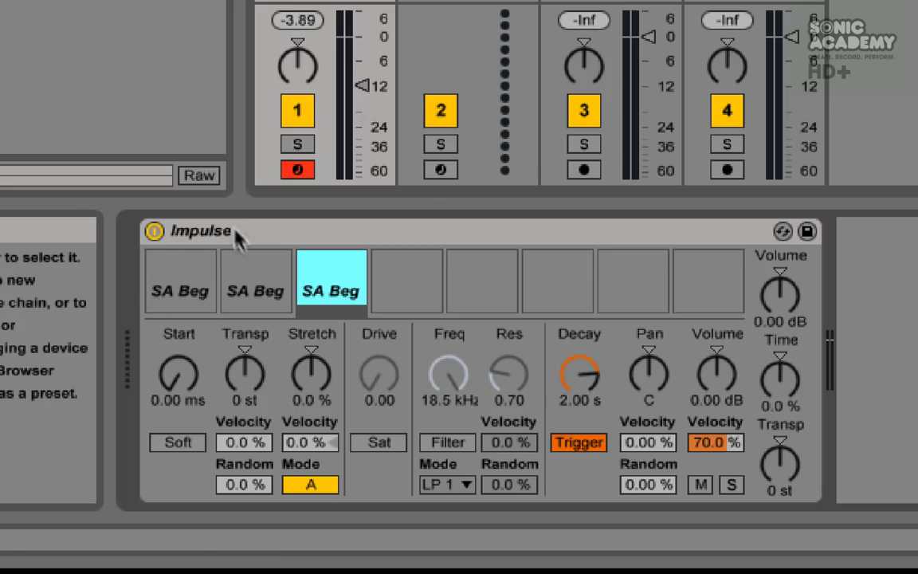
mouse_move(201, 275)
drag(784, 302, 779, 275)
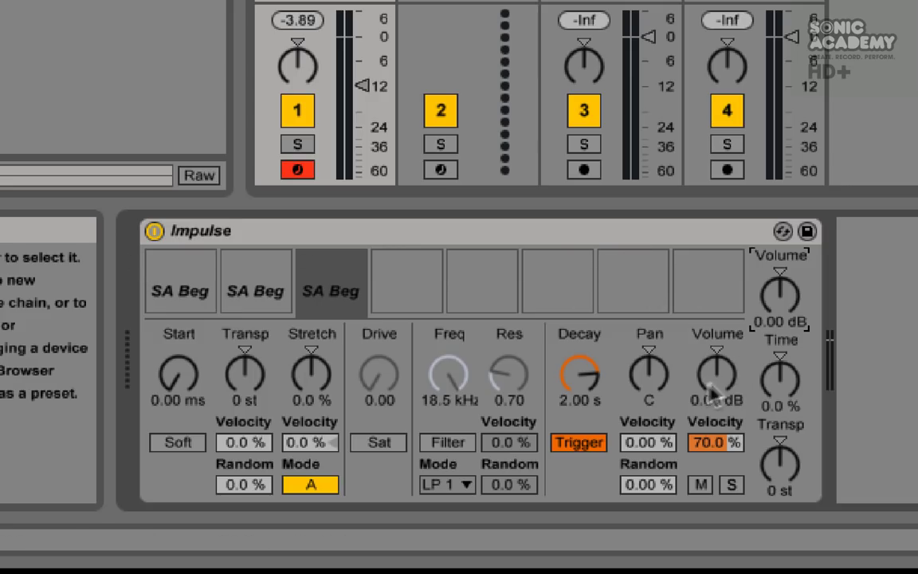
mouse_move(720, 373)
mouse_down()
mouse_move(720, 430)
mouse_move(721, 363)
mouse_up()
key(Delete)
Solo the kick slot in Impulse and start playback
click(159, 299)
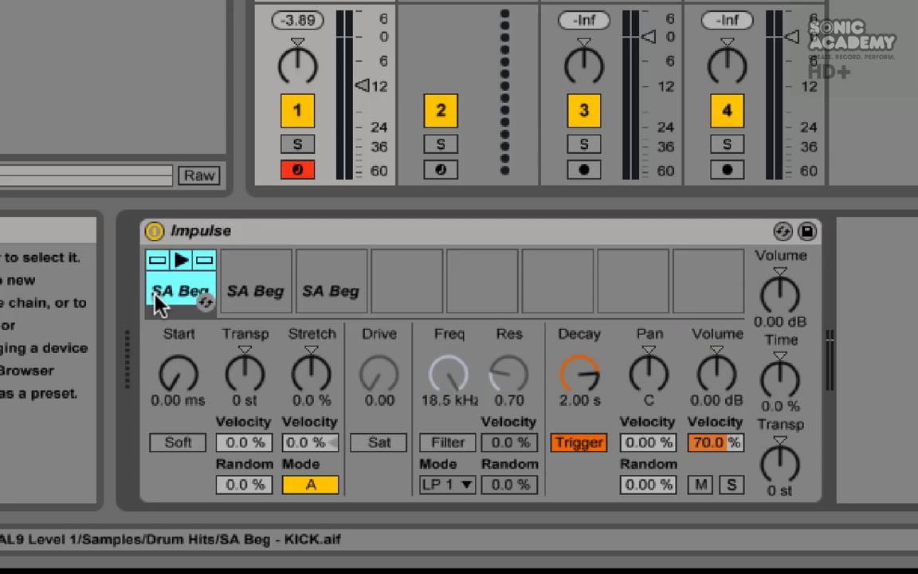
click(205, 260)
mouse_move(202, 266)
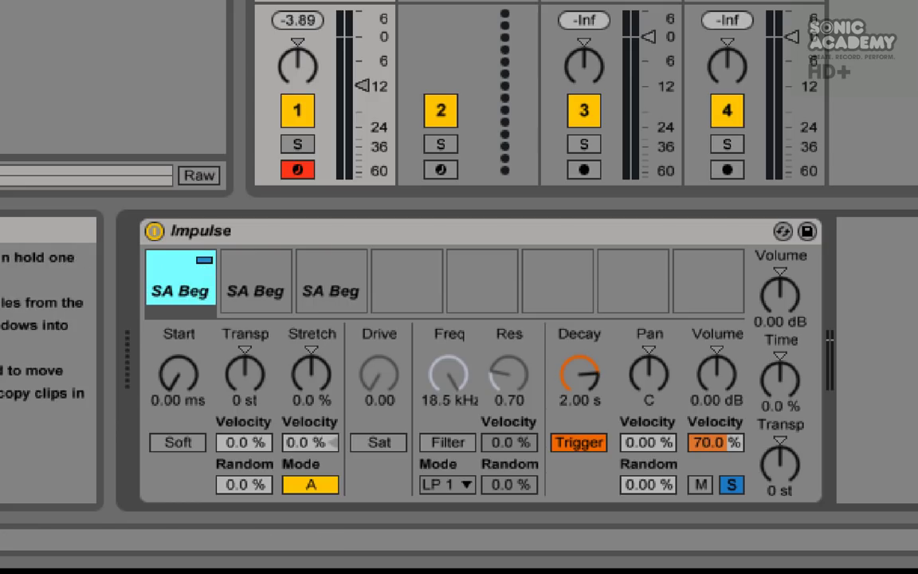
key(space)
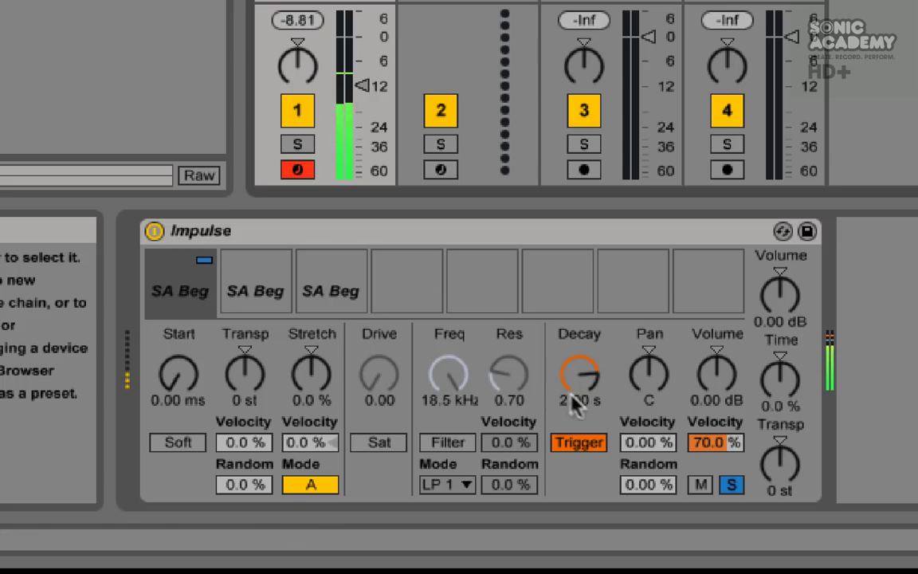
Set the kick's decay to 10.0 s and take the kick slot out of solo
click(590, 379)
mouse_move(589, 379)
mouse_down()
mouse_move(590, 337)
mouse_move(580, 381)
mouse_up()
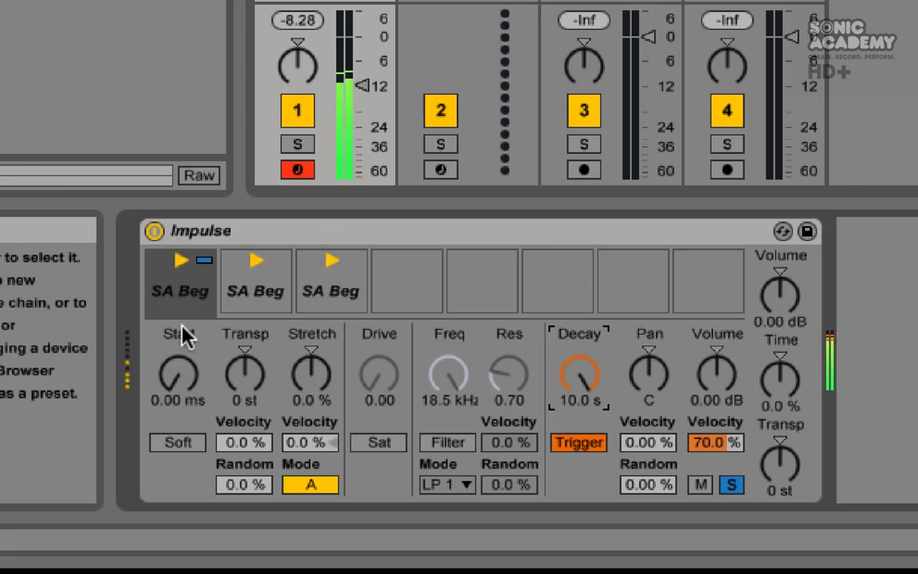
click(205, 262)
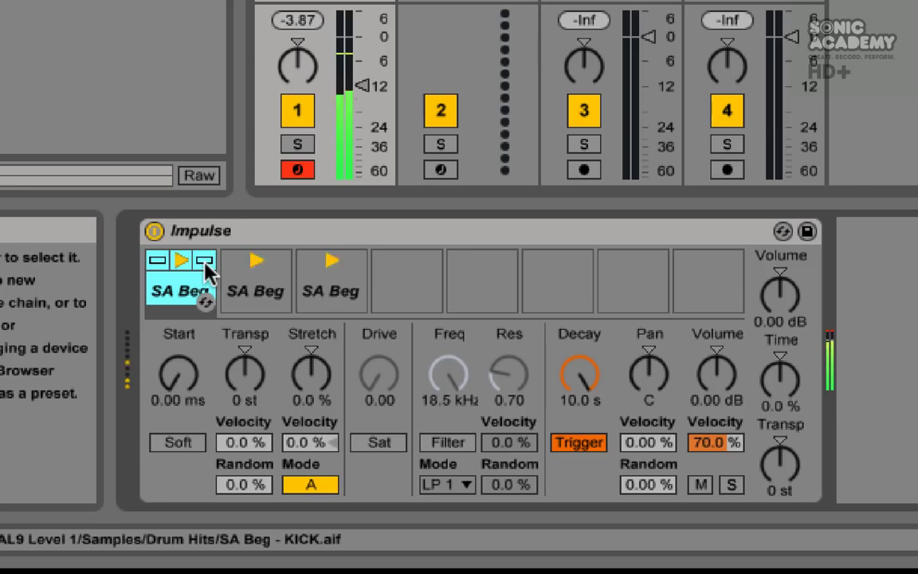
Mute the snare slot in Impulse and select the clap slot for editing
mouse_move(267, 299)
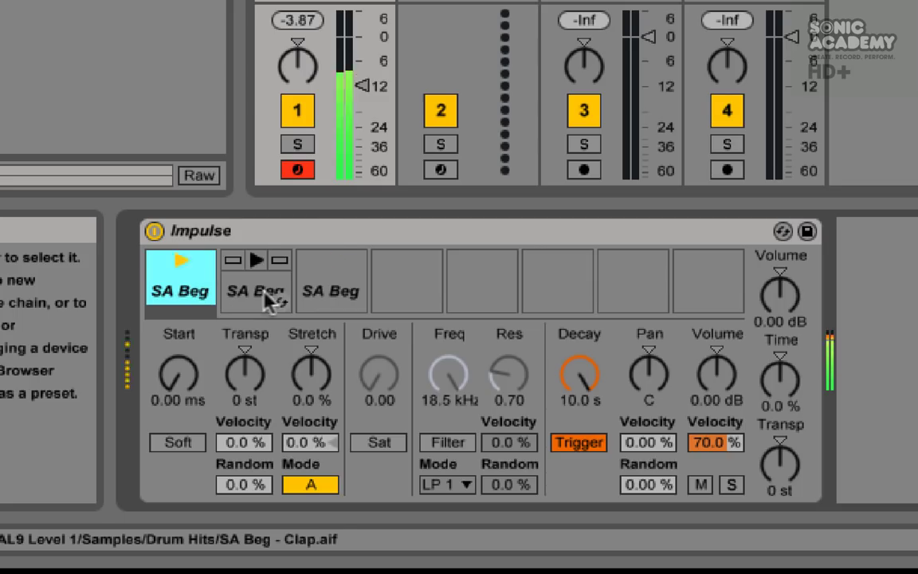
click(308, 260)
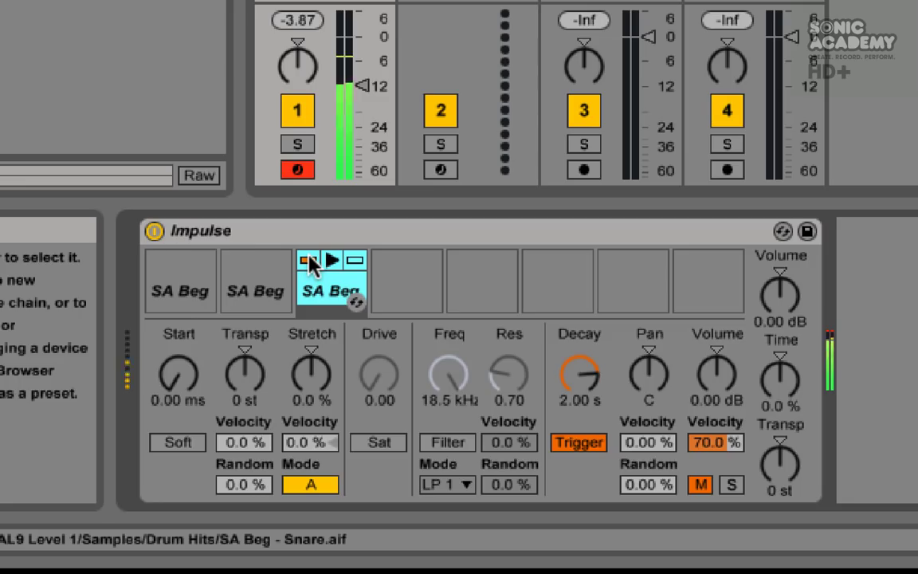
click(248, 296)
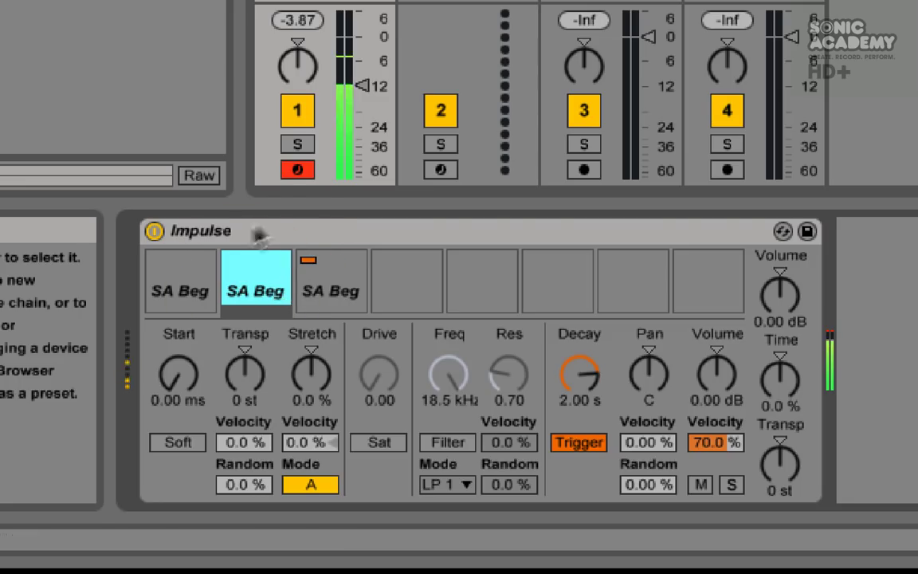
click(236, 300)
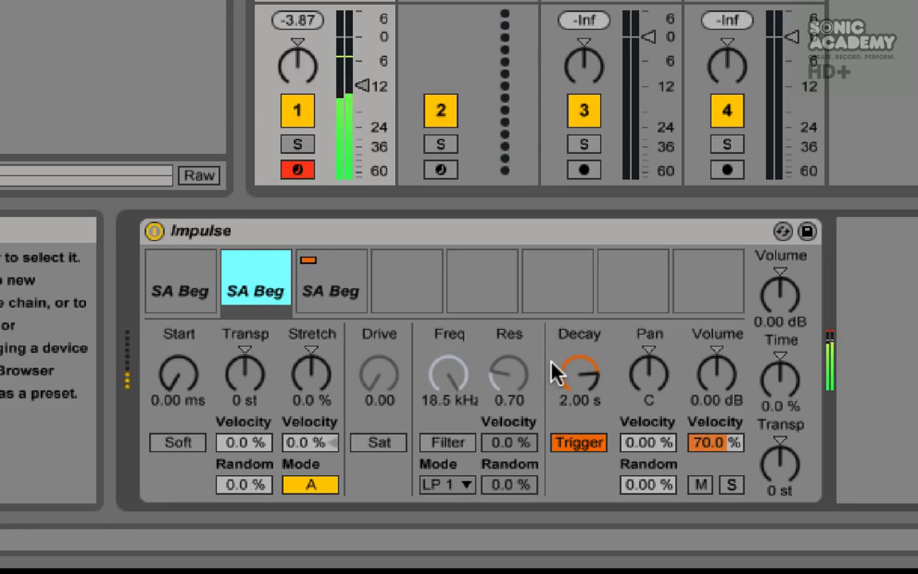
Set the clap's decay to 268 ms and its transpose to -2 st in Impulse
mouse_move(588, 380)
mouse_down()
mouse_move(589, 437)
mouse_move(586, 373)
mouse_up()
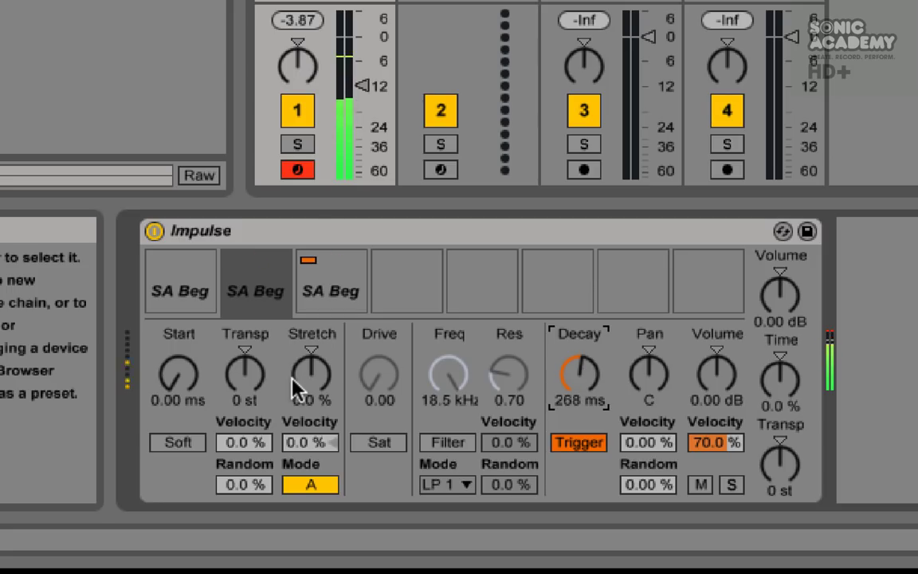
drag(239, 370, 244, 381)
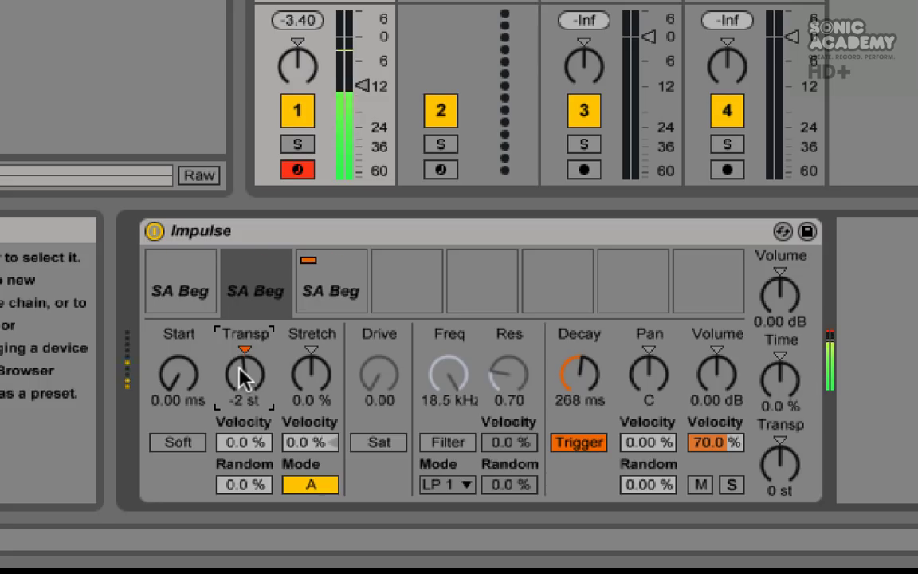
drag(243, 381, 247, 371)
mouse_move(247, 372)
mouse_down()
mouse_move(247, 400)
mouse_move(249, 381)
mouse_up()
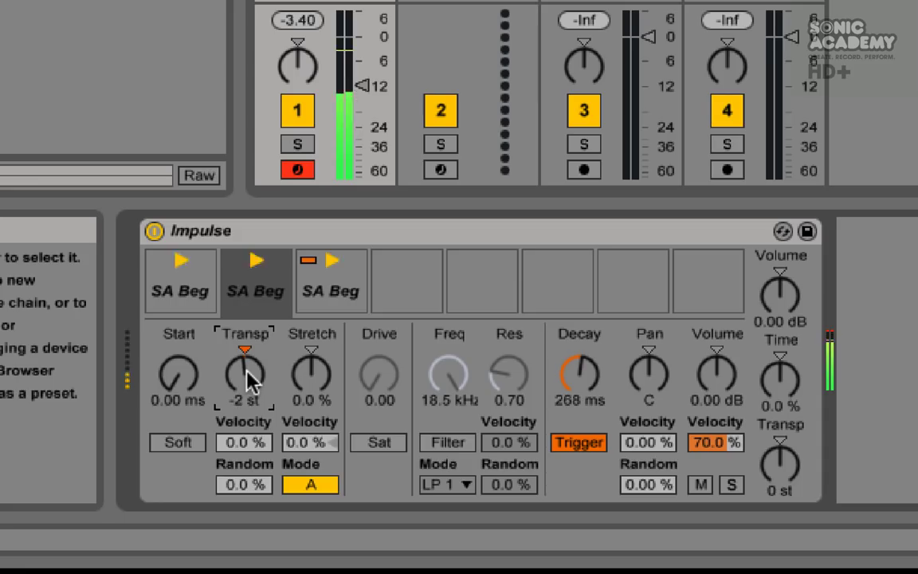
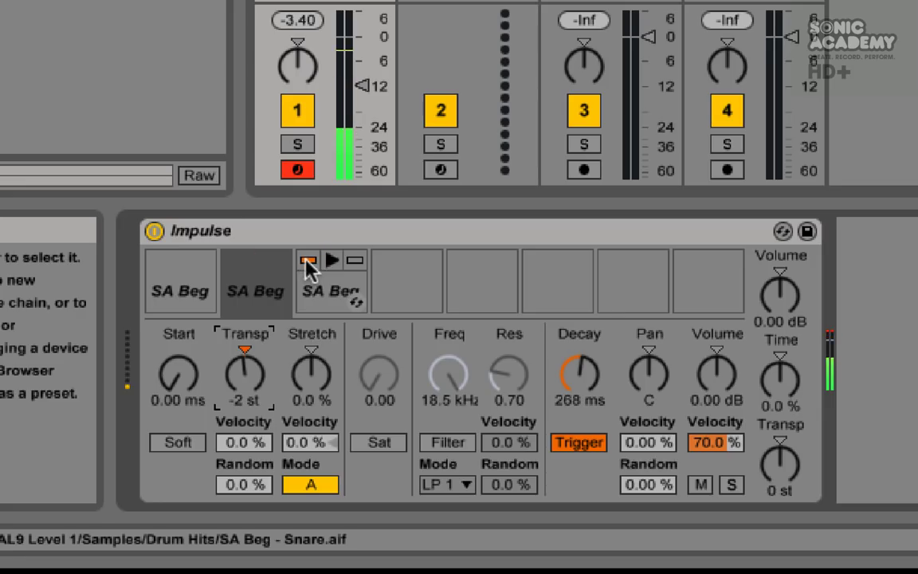
Unmute the snare slot in Impulse and solo it for editing
click(308, 266)
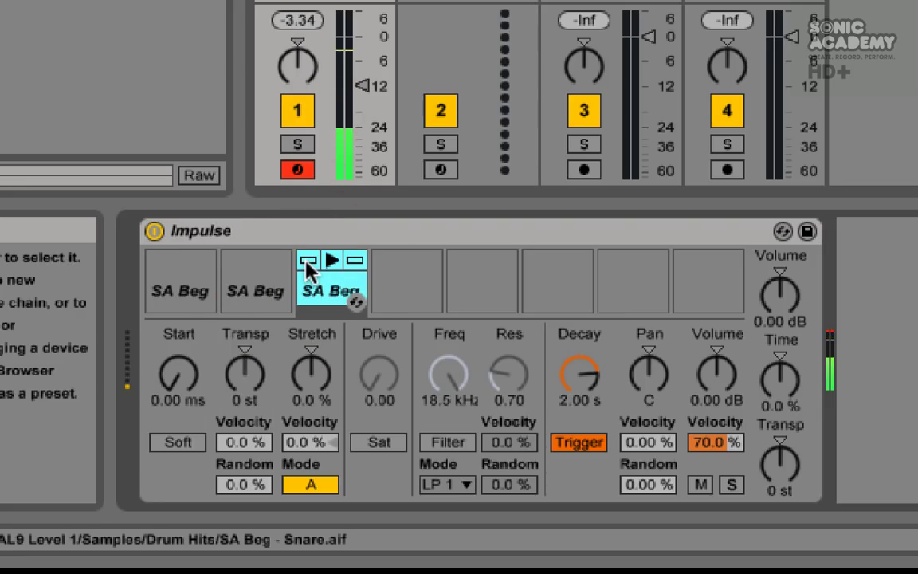
click(357, 263)
click(357, 263)
click(357, 263)
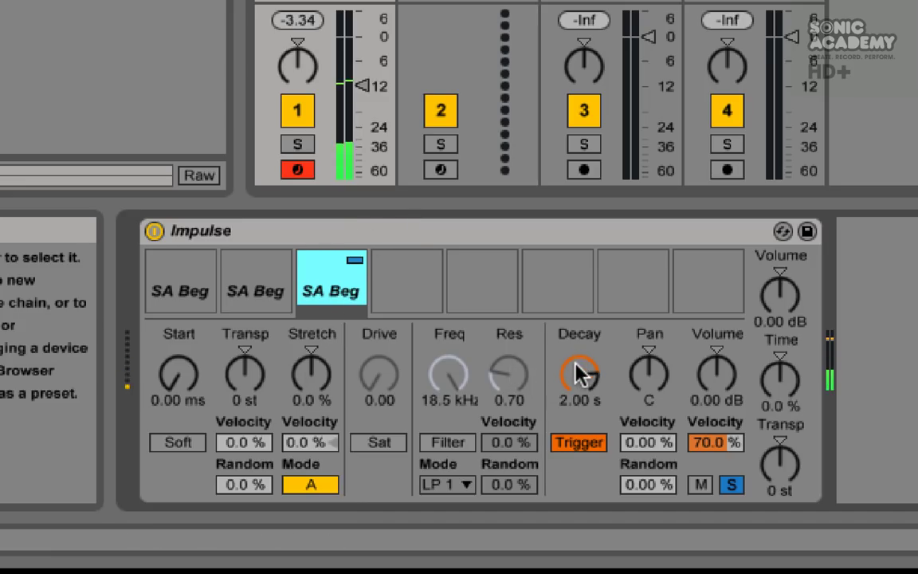
Set the snare's decay to 10.0 s and take the snare slot out of solo
drag(580, 375, 580, 307)
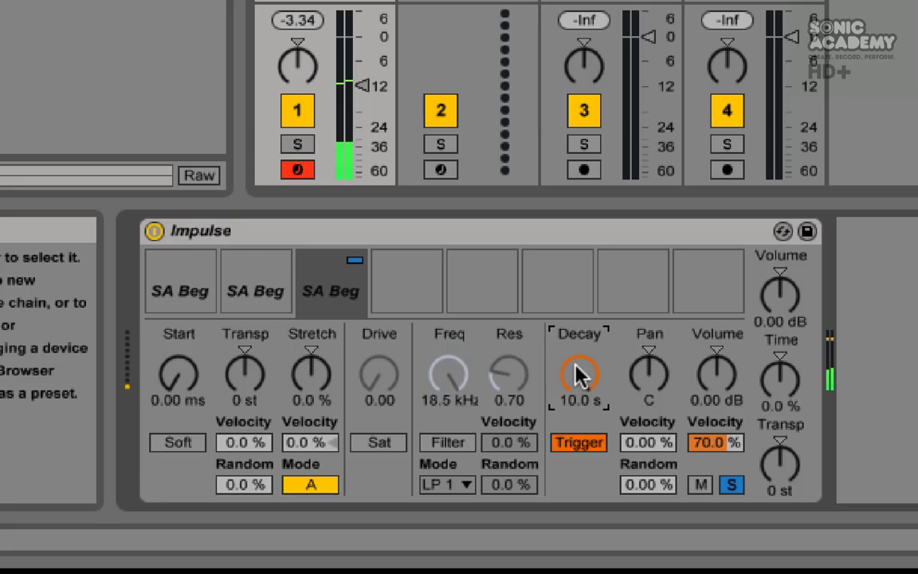
mouse_move(352, 261)
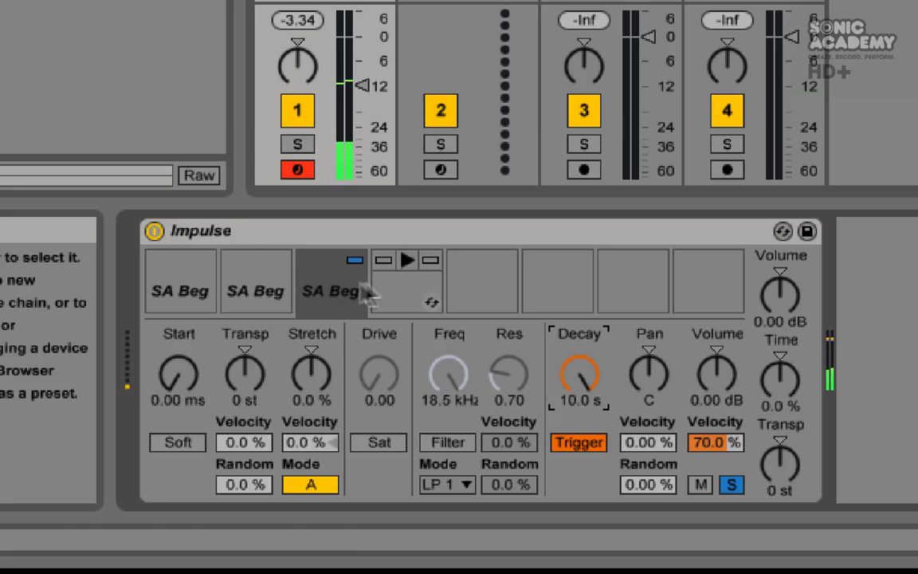
click(356, 263)
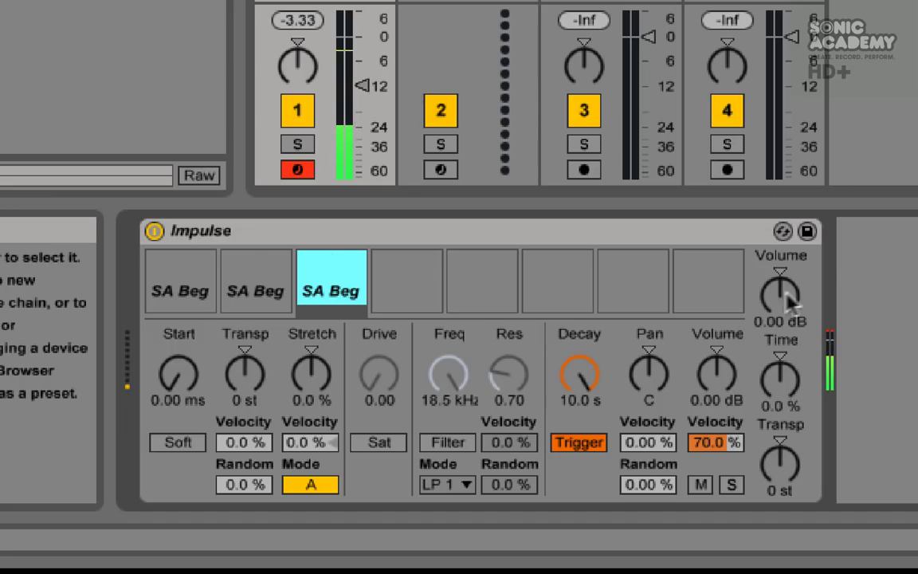
Lower Impulse's overall volume to -11.4 dB and raise the Kick & Clap track's fader to just below 0 dB
drag(780, 295, 780, 327)
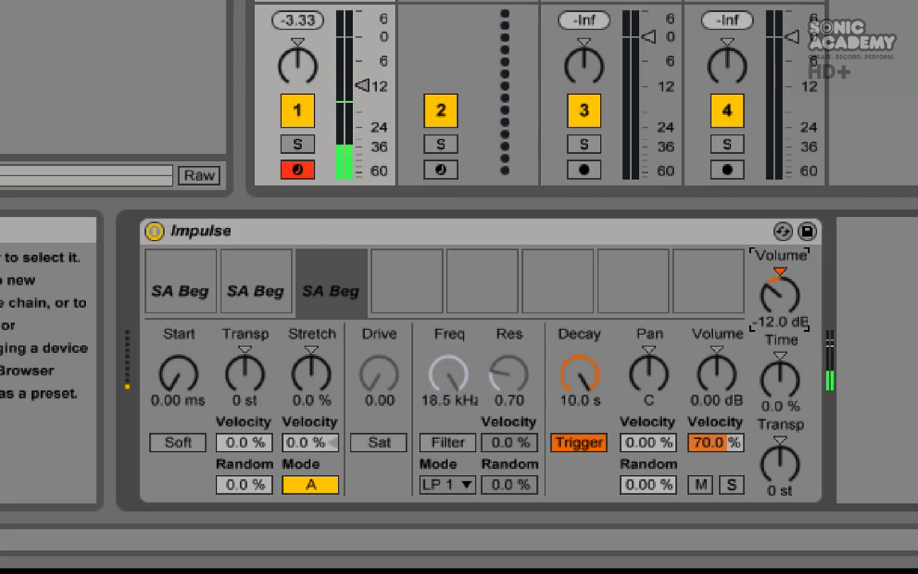
drag(780, 327, 788, 297)
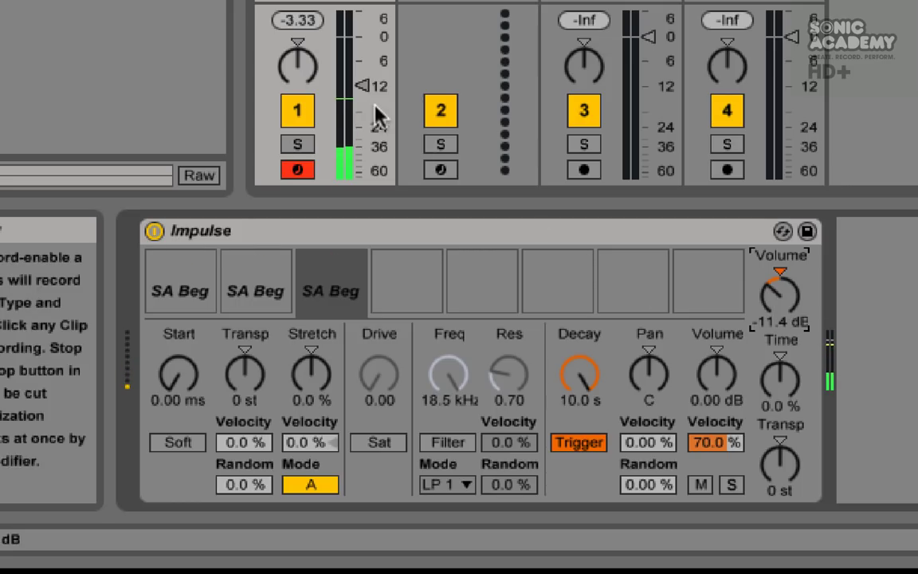
drag(360, 86, 361, 48)
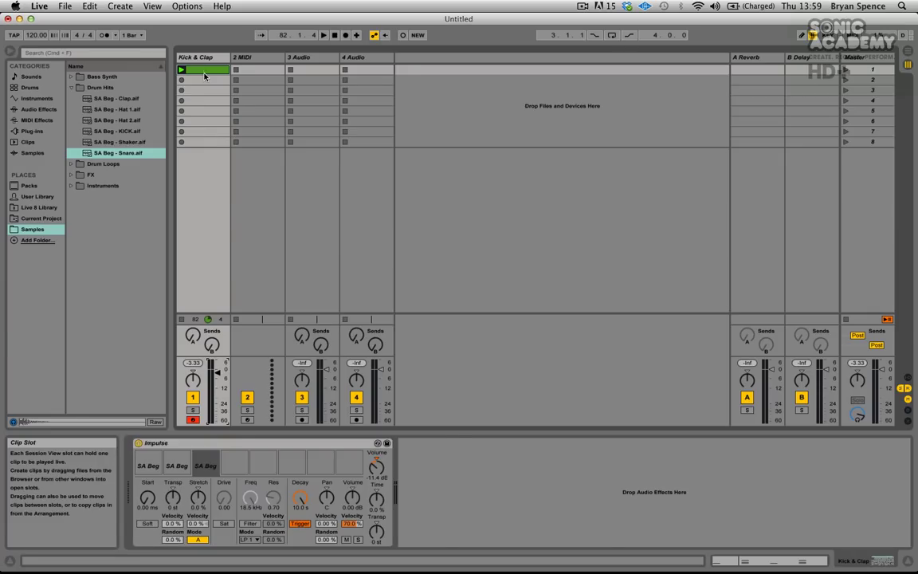
Open the notes of the Kick & Clap clip and play the clip back
click(204, 72)
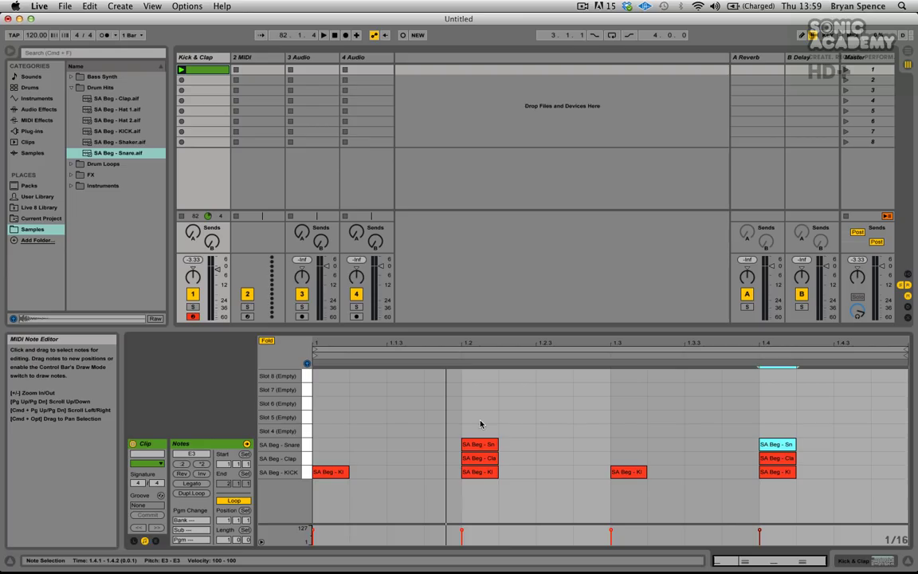
click(655, 386)
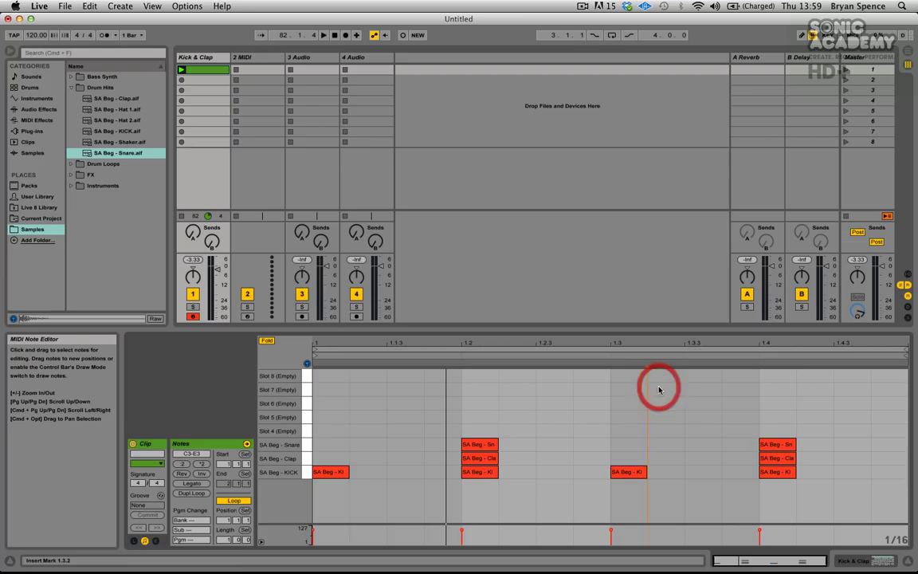
click(180, 70)
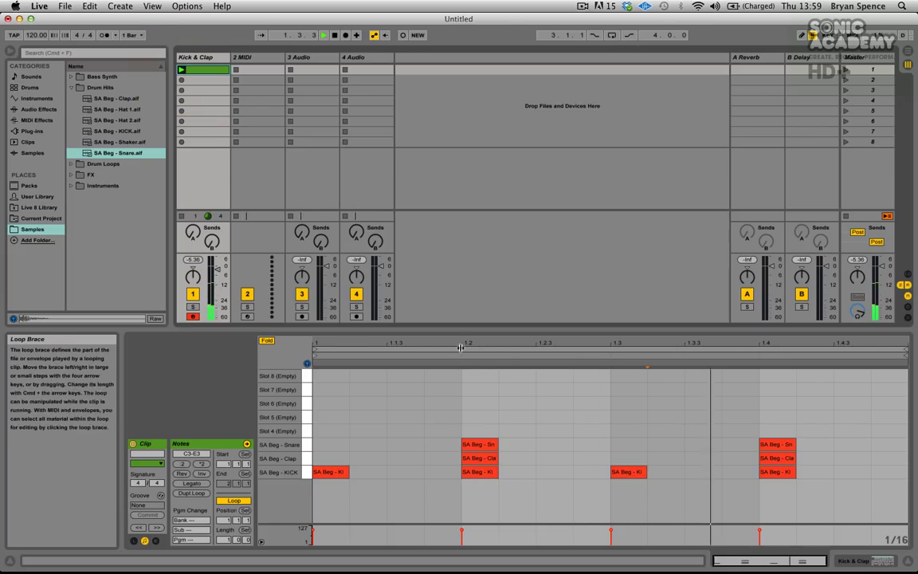
Check how the insert marker snaps to the 1/16 grid at different points across the bar
click(483, 407)
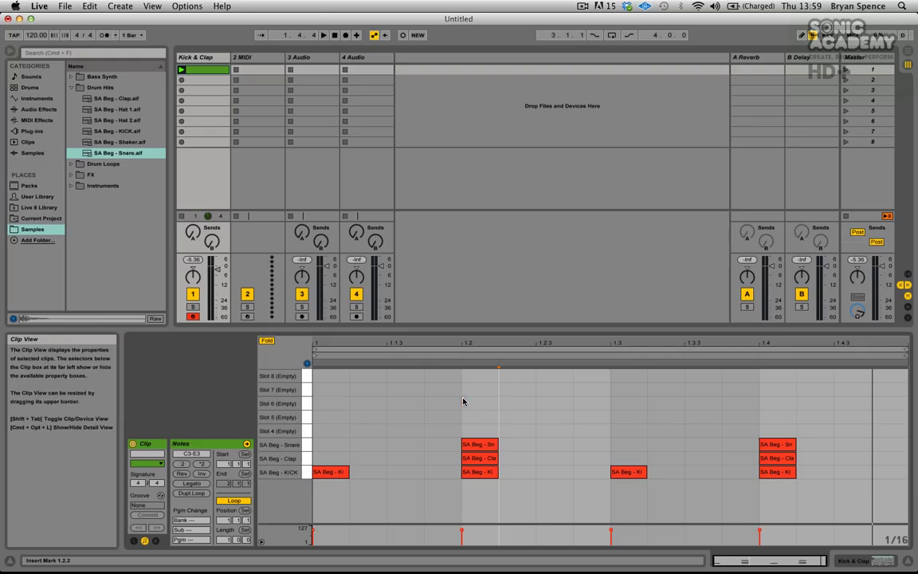
click(461, 400)
click(337, 409)
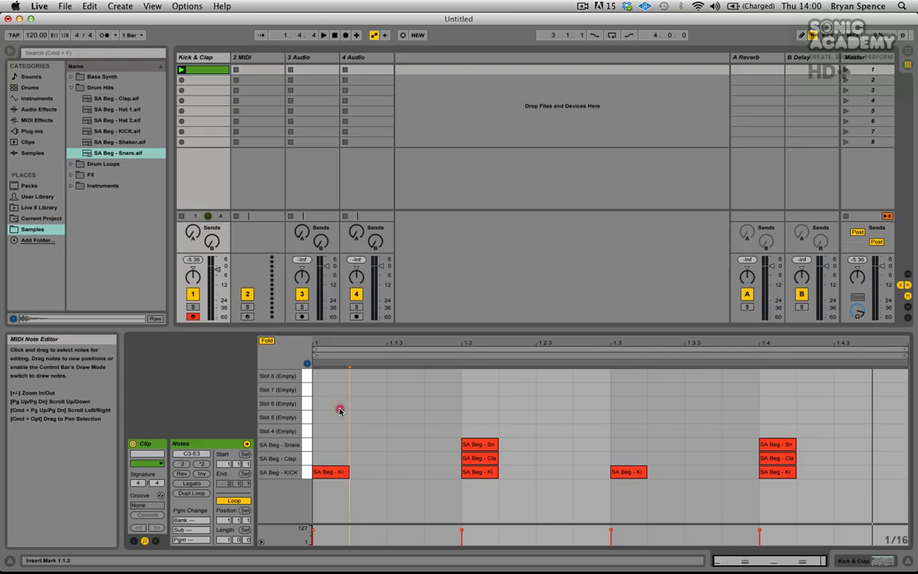
click(481, 408)
click(547, 407)
click(610, 402)
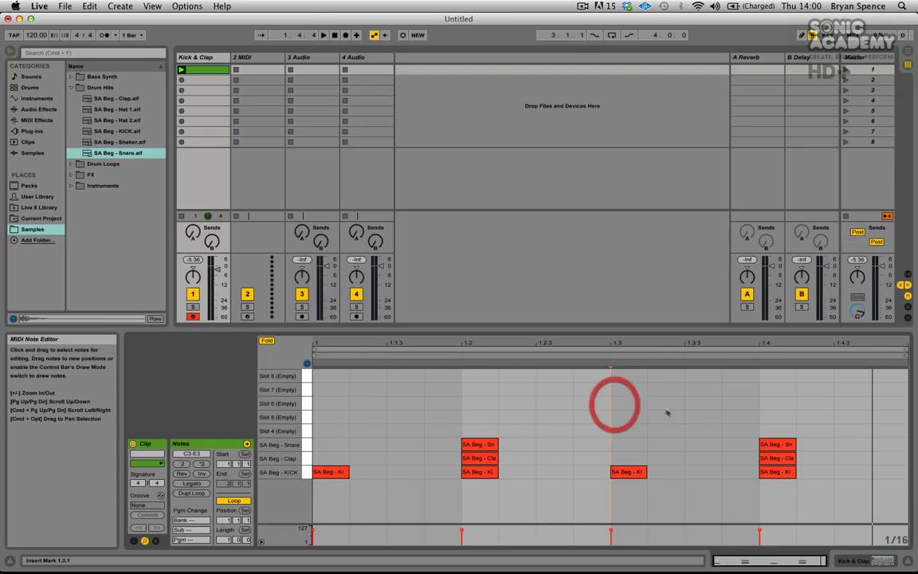
click(676, 409)
click(785, 426)
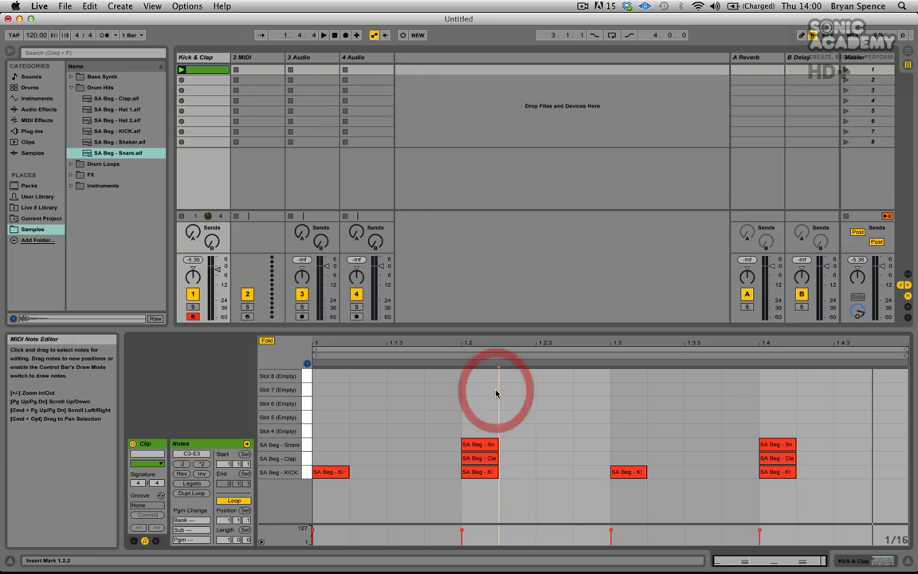
Turn the clip's grid off and shift the snare and clap notes on beats 2 and 4 slightly ahead of the kicks
right_click(538, 389)
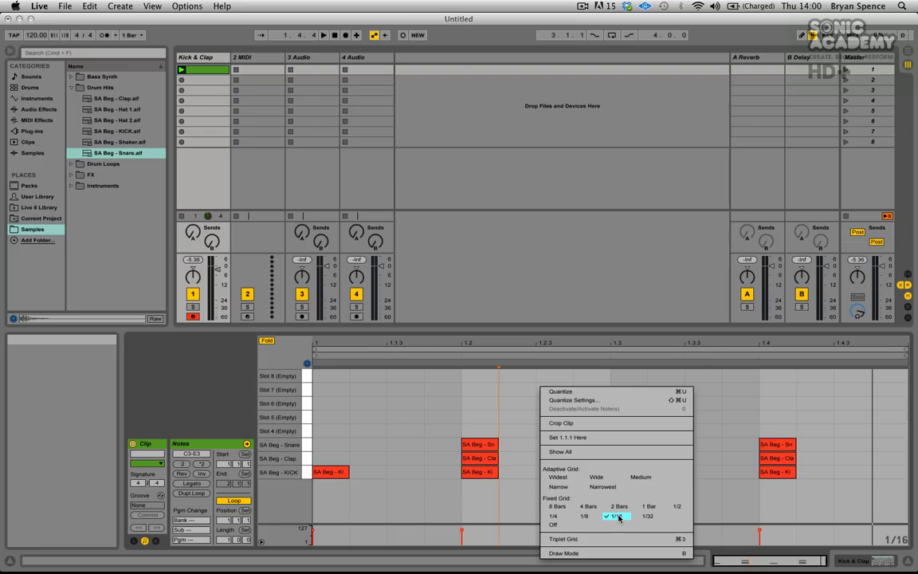
click(554, 526)
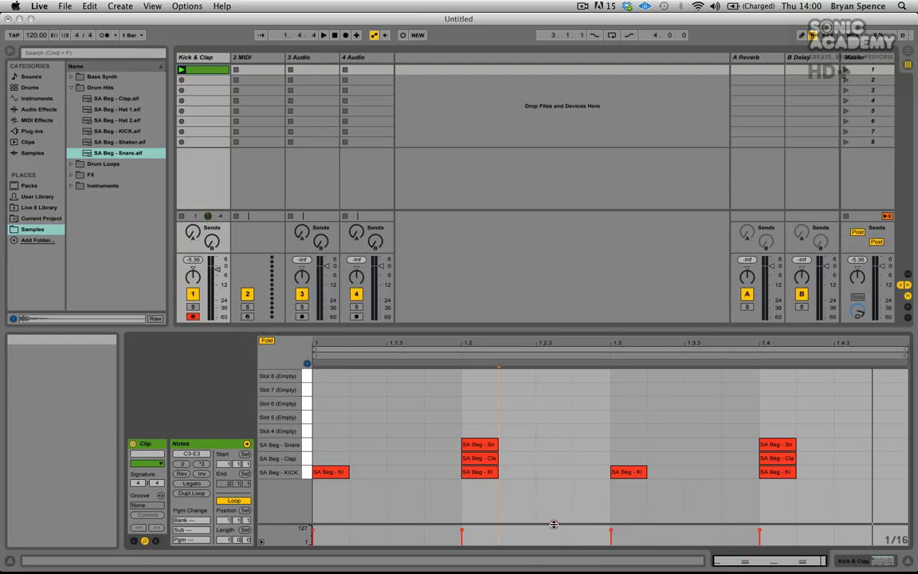
drag(483, 447, 779, 448)
click(467, 424)
click(477, 427)
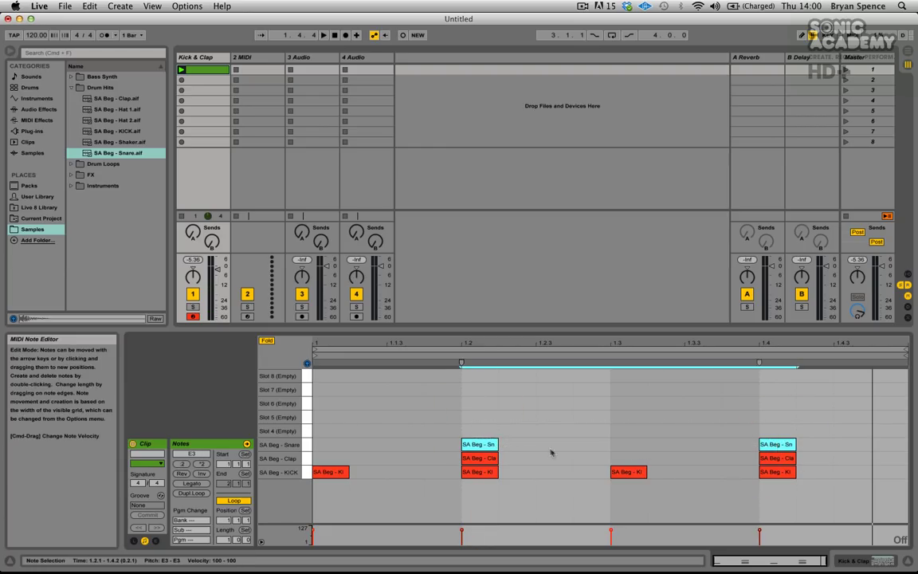
mouse_move(470, 448)
mouse_down()
mouse_move(449, 459)
mouse_move(753, 447)
mouse_move(777, 458)
mouse_up()
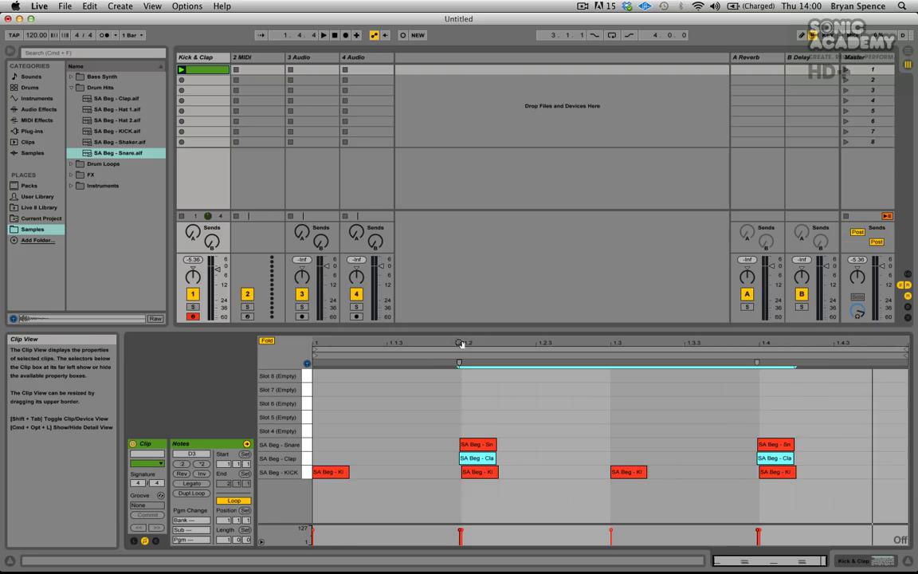
Examine closely how the snare, clap and kick notes are offset from one another around beat 2
key(plus)
key(plus)
key(plus)
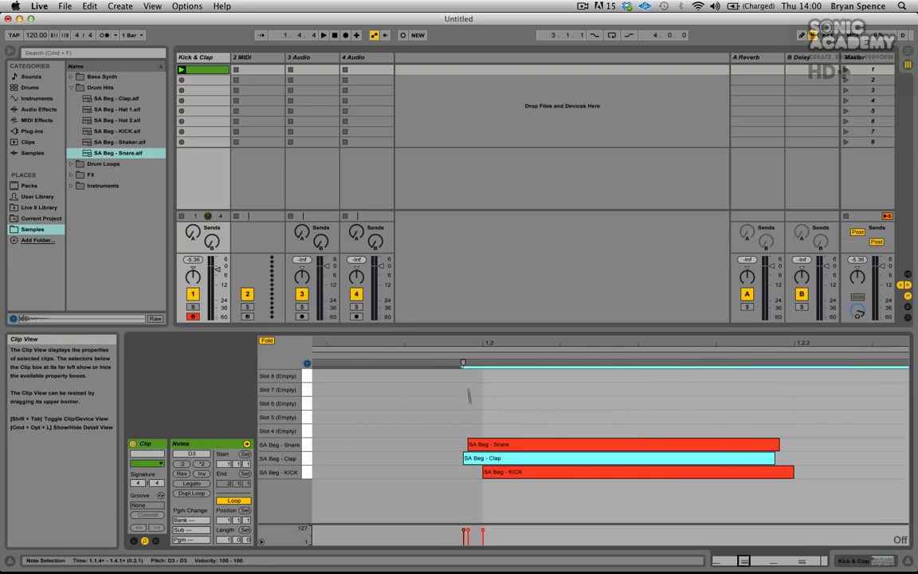
key(minus)
key(minus)
key(minus)
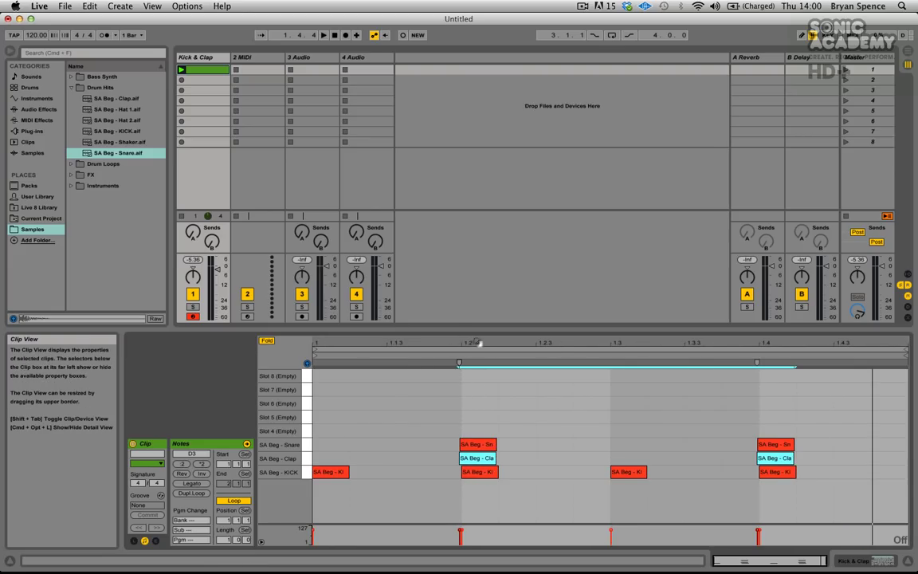
key(plus)
key(minus)
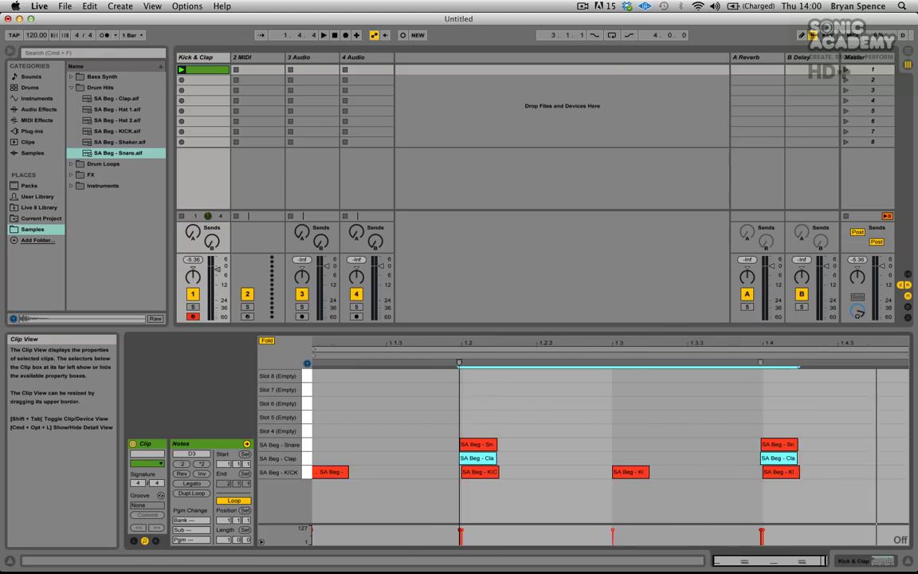
Fine-tune the timing of the clap notes so they start only just before the snare notes
key(plus)
key(plus)
key(plus)
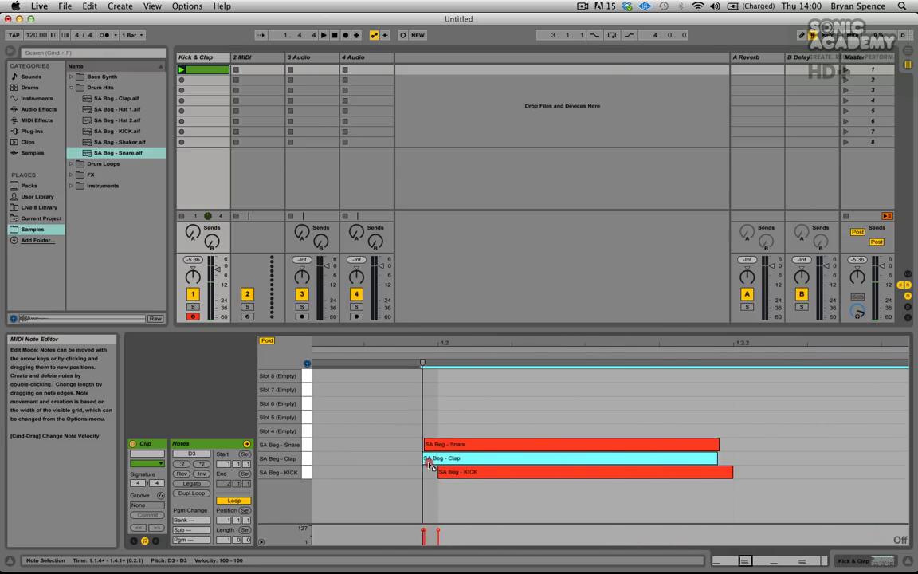
drag(428, 459, 436, 443)
click(410, 440)
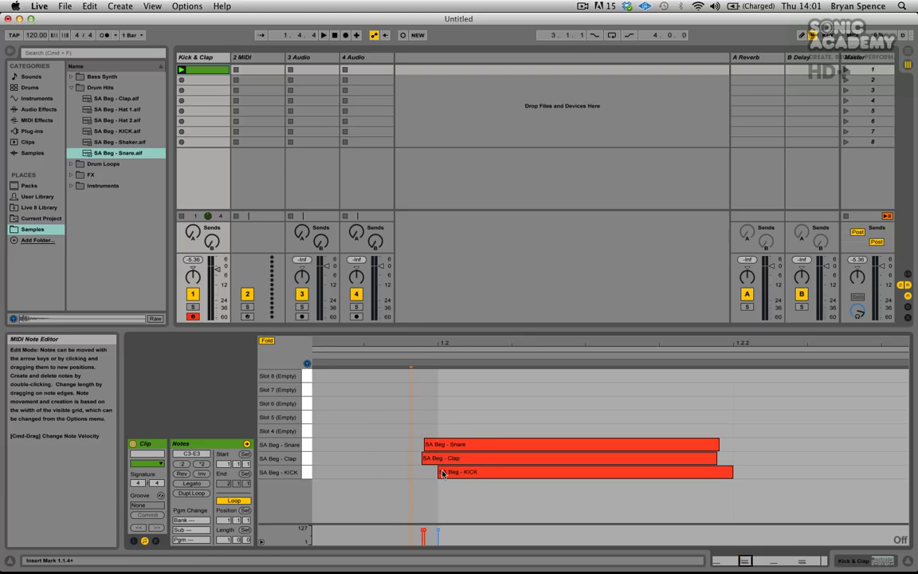
With the clip playing, move all the snare and clap notes together slightly later, closer to the kicks on beats 2 and 4
key(space)
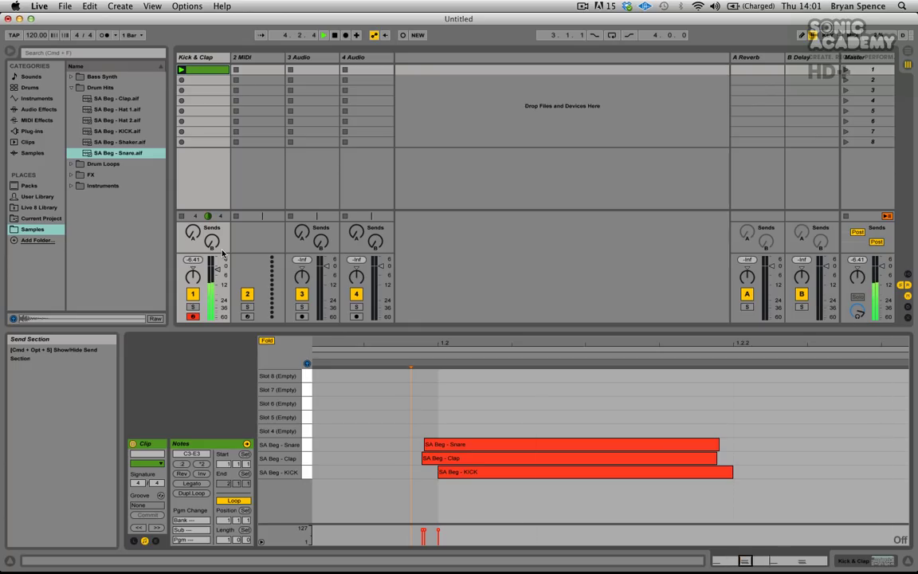
drag(363, 340, 363, 328)
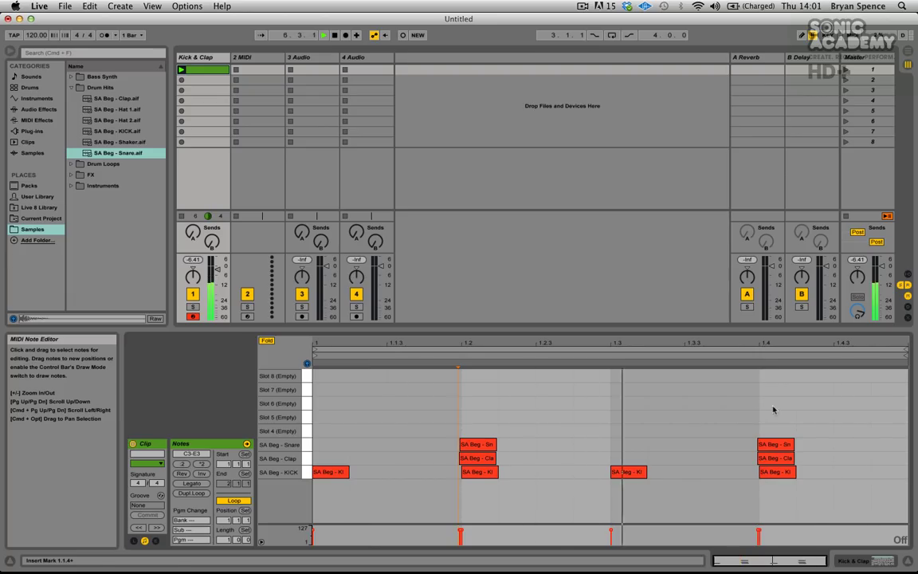
drag(803, 416, 464, 456)
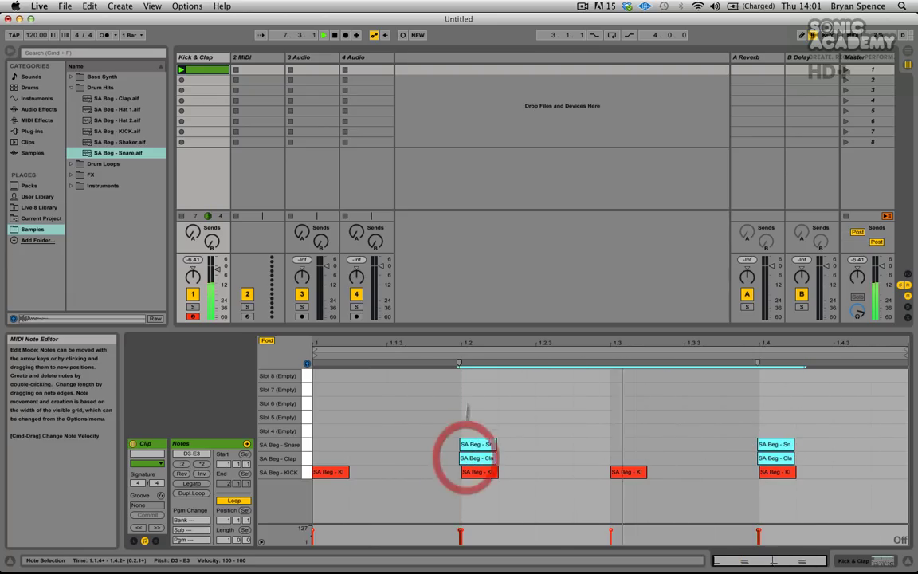
key(plus)
key(plus)
key(plus)
key(plus)
key(plus)
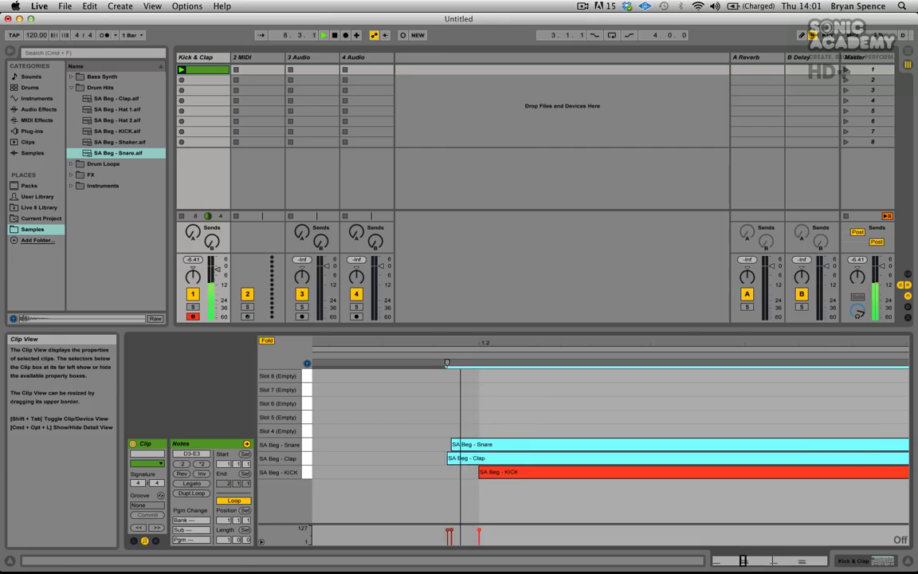
drag(446, 460, 457, 460)
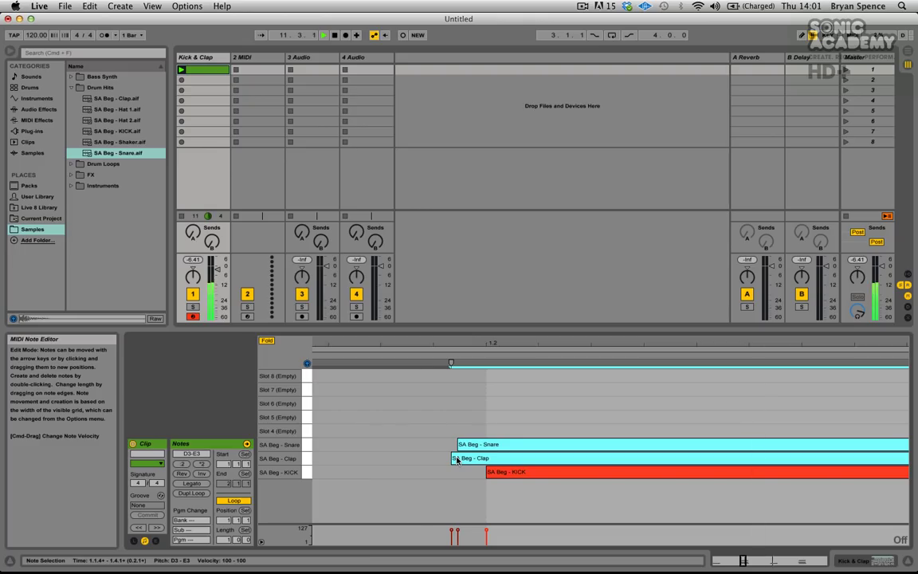
drag(457, 460, 460, 461)
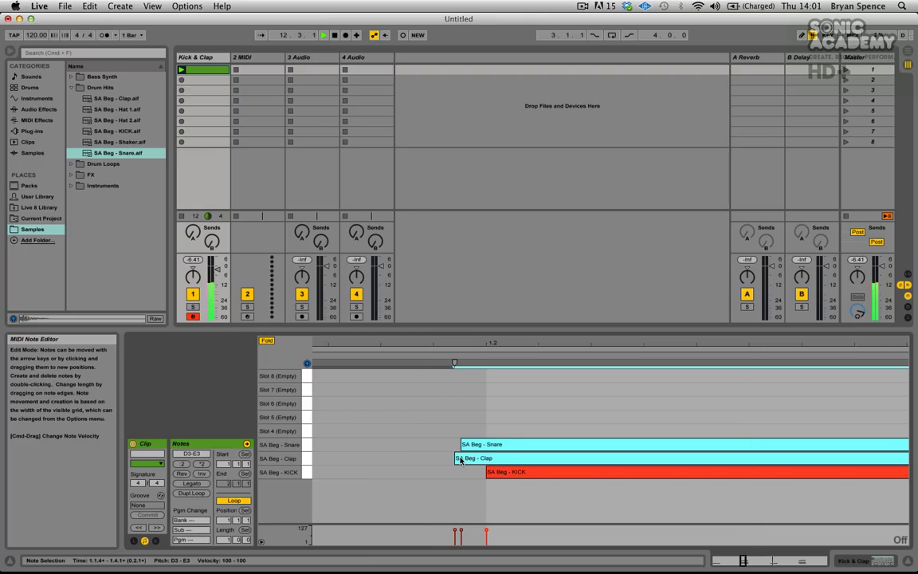
click(437, 420)
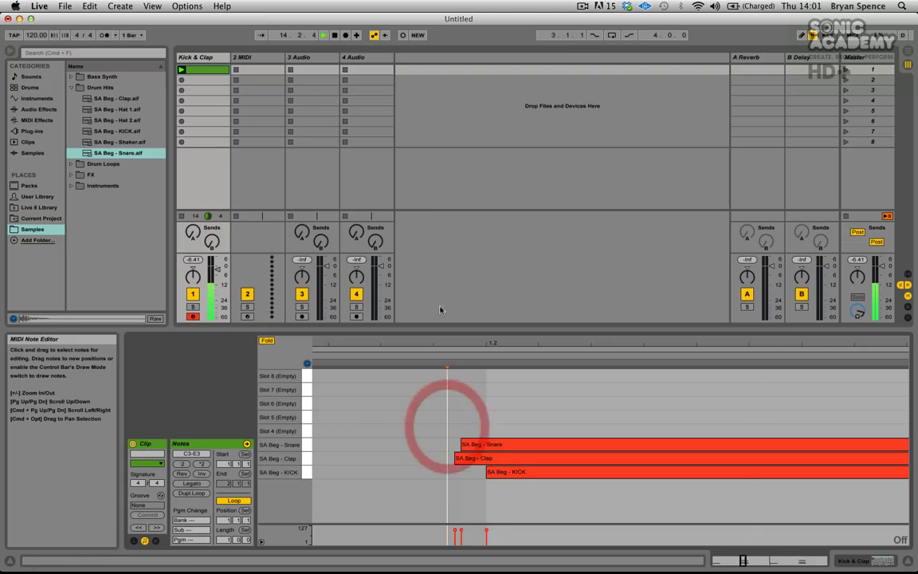
Set the clip's note grid back to a fixed 1/16 and stop playback
drag(427, 346, 427, 315)
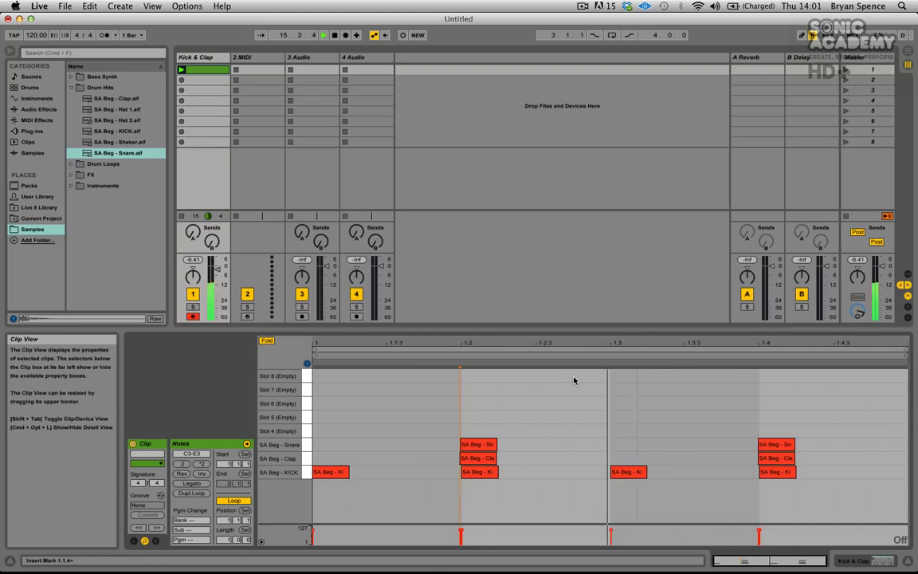
click(542, 400)
right_click(542, 400)
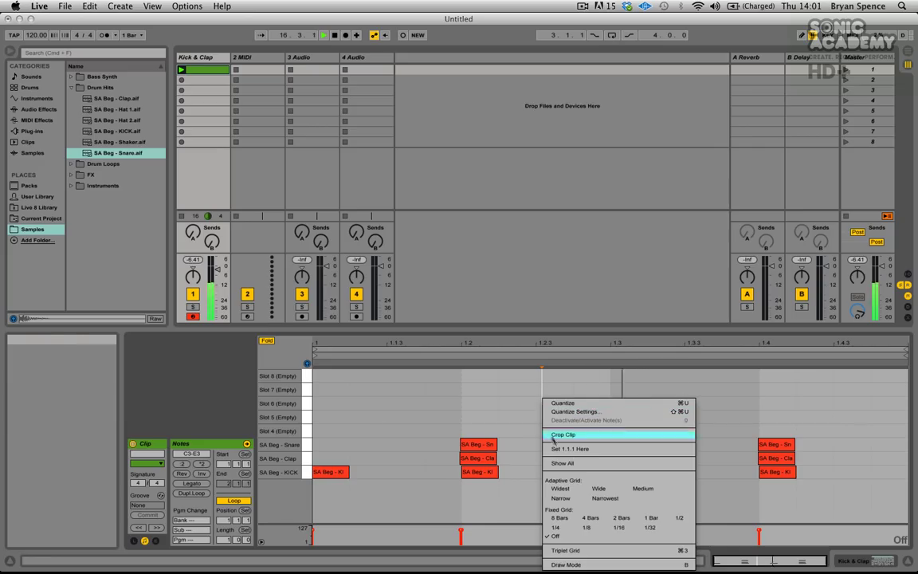
click(621, 528)
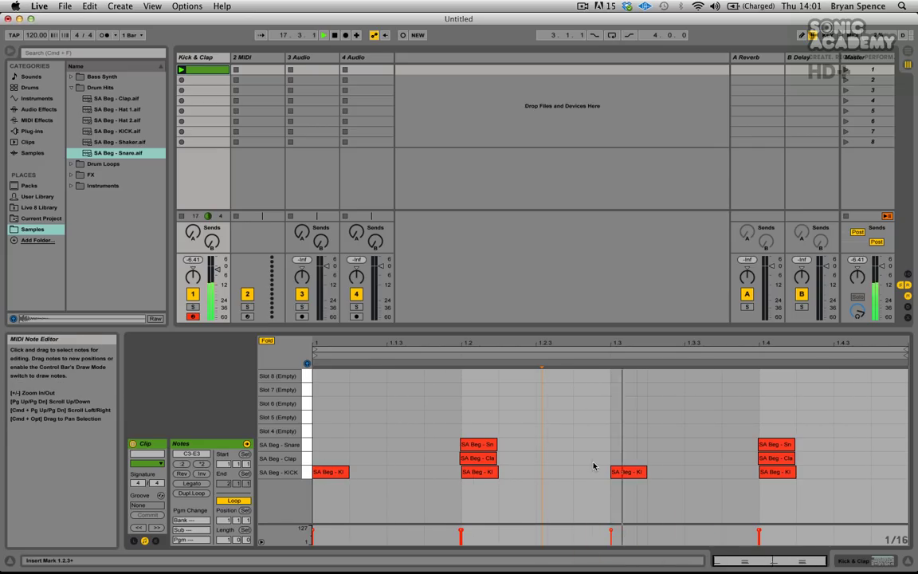
click(547, 438)
click(564, 430)
key(space)
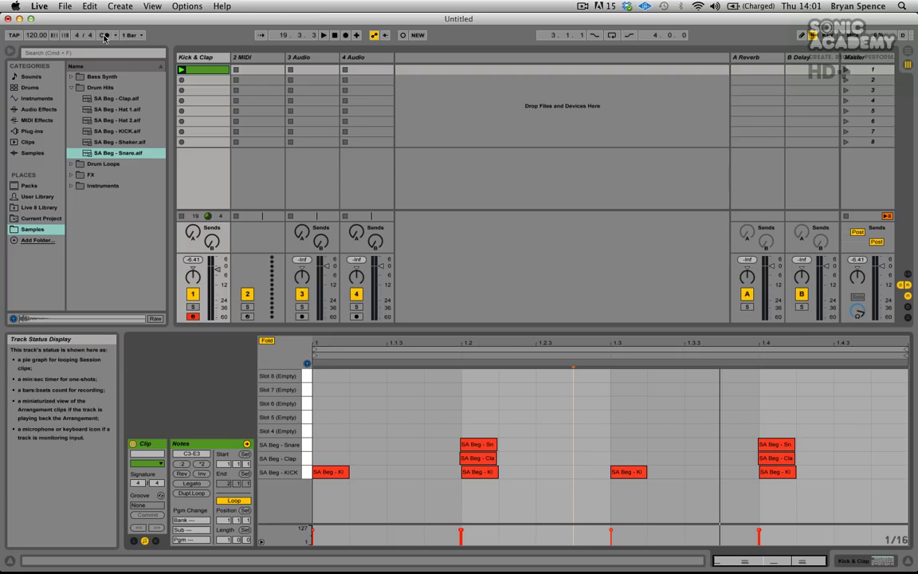
Start saving the Live Set under a new name and create a folder named Live Beginner on the Desktop for it
click(64, 6)
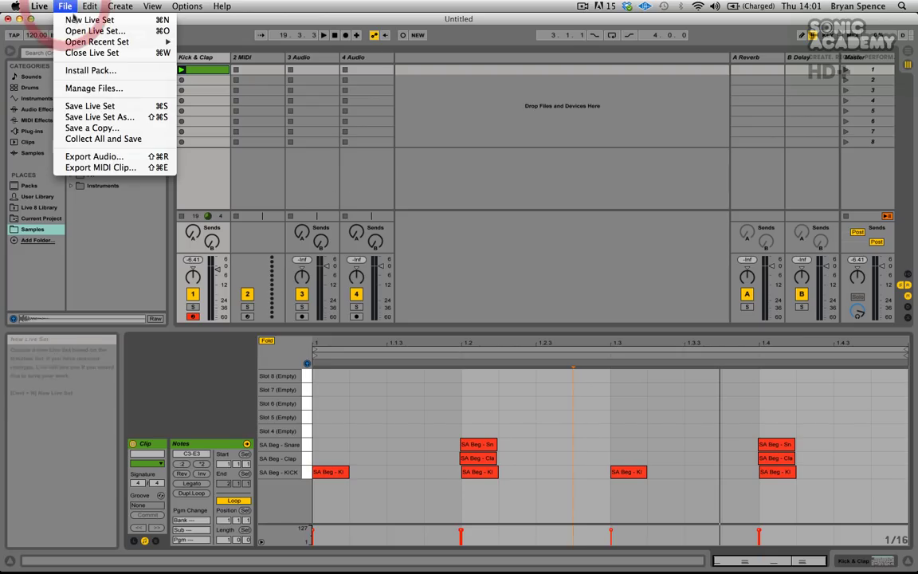
click(96, 117)
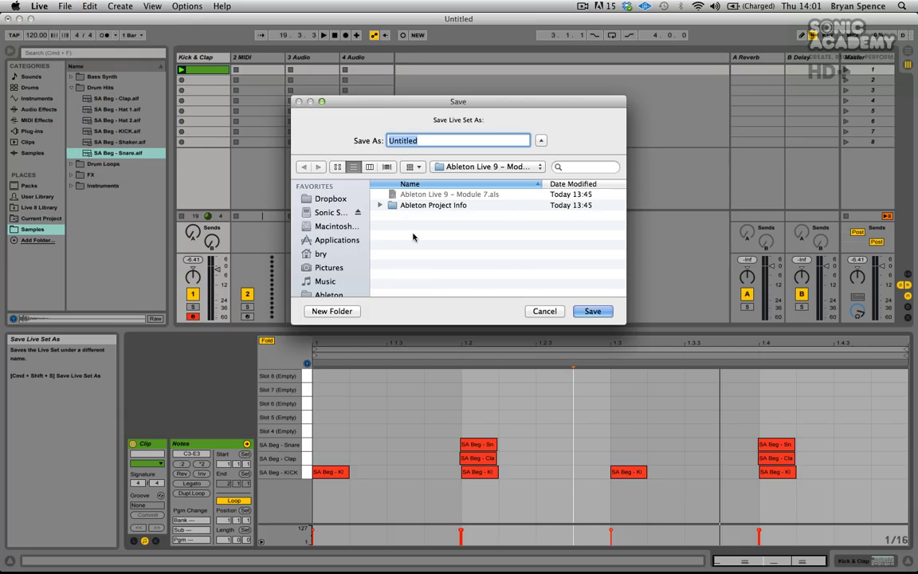
scroll(343, 231, down, 10)
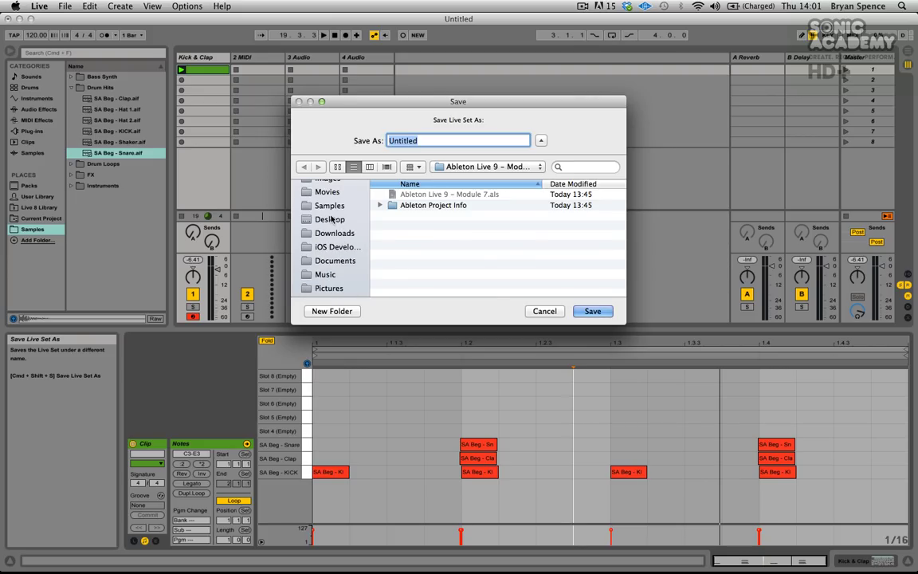
click(331, 219)
scroll(409, 223, down, 2)
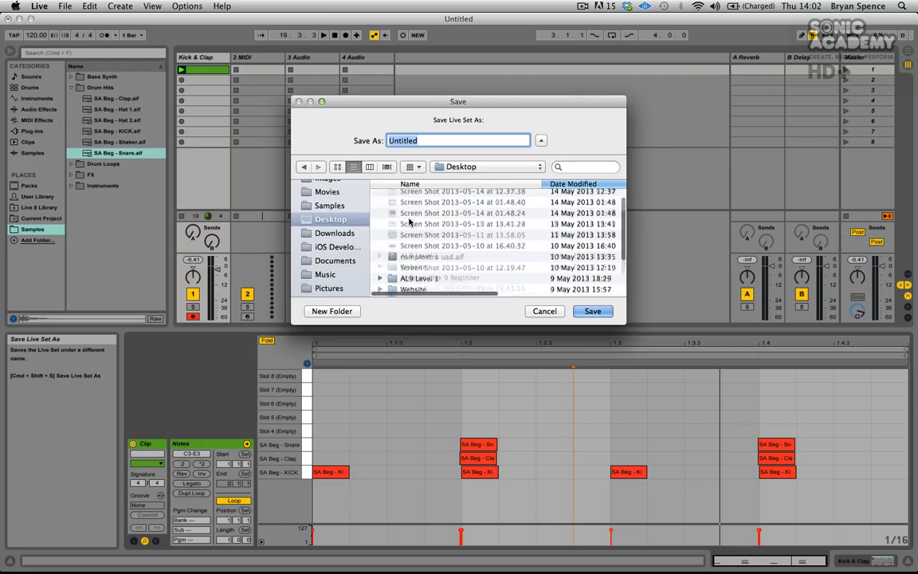
scroll(408, 222, down, 3)
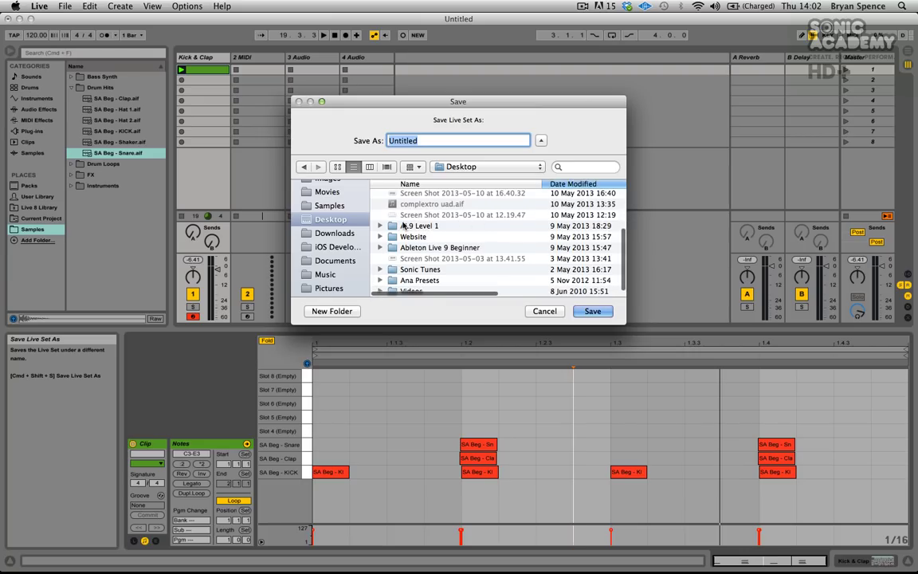
scroll(403, 225, up, 4)
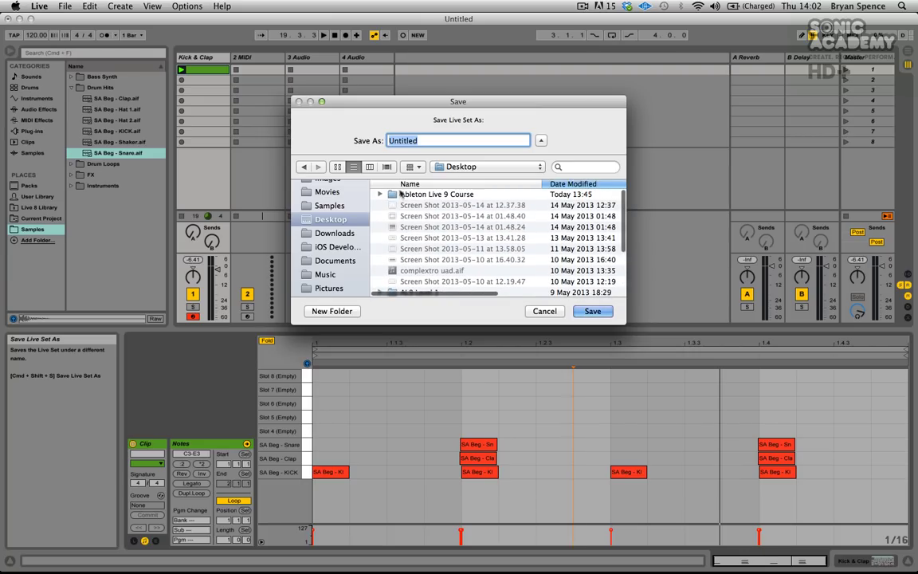
click(390, 194)
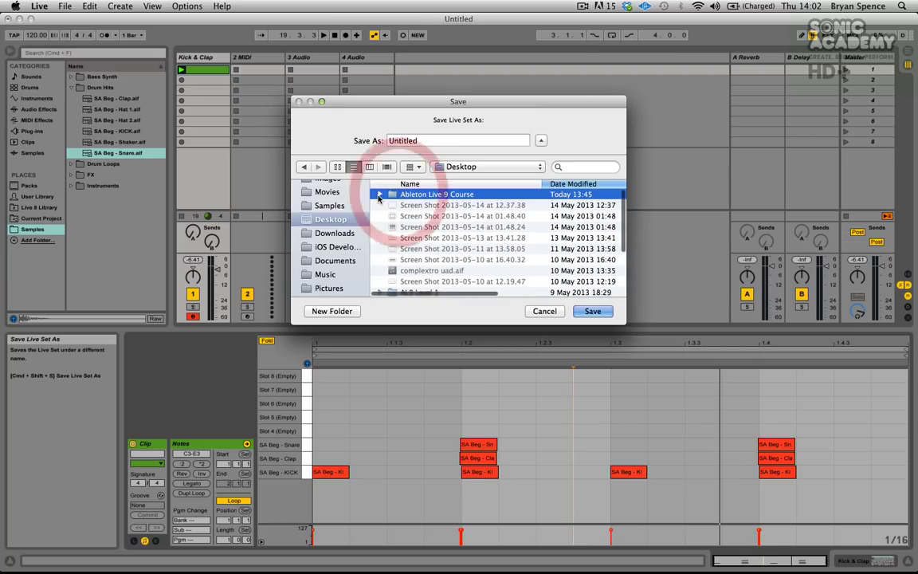
click(427, 209)
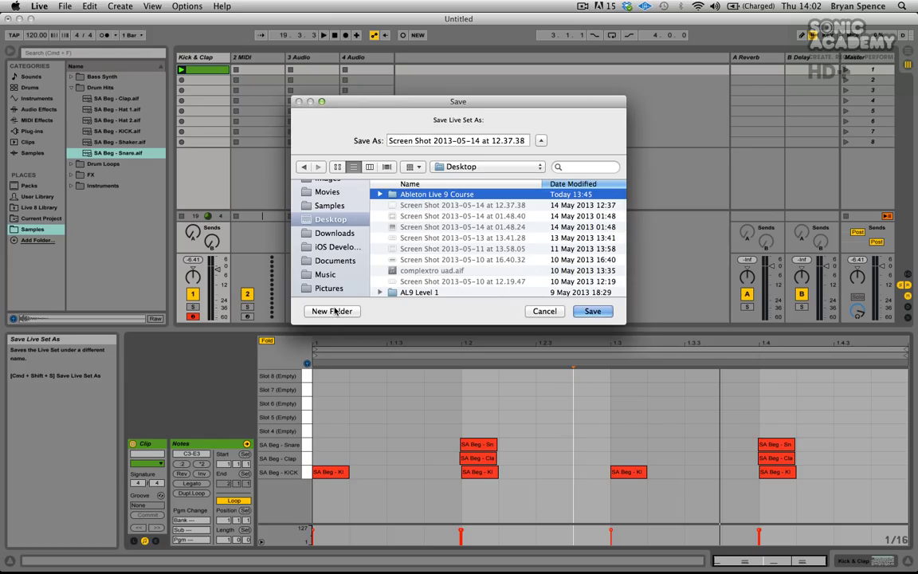
click(335, 311)
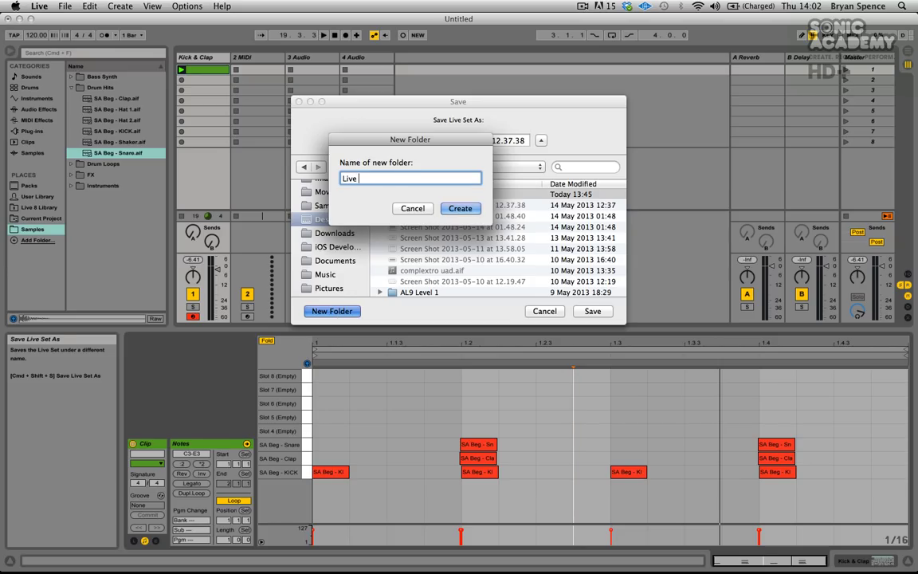
text(Live Beginner)
click(454, 209)
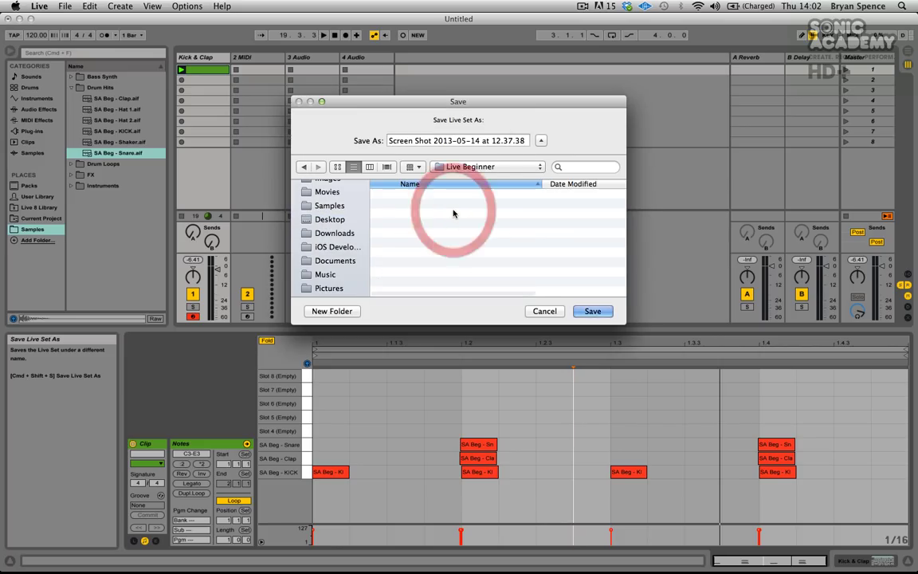
Name the Live Set Live Beginner Module 7 and save it in the Live Beginner folder
click(402, 142)
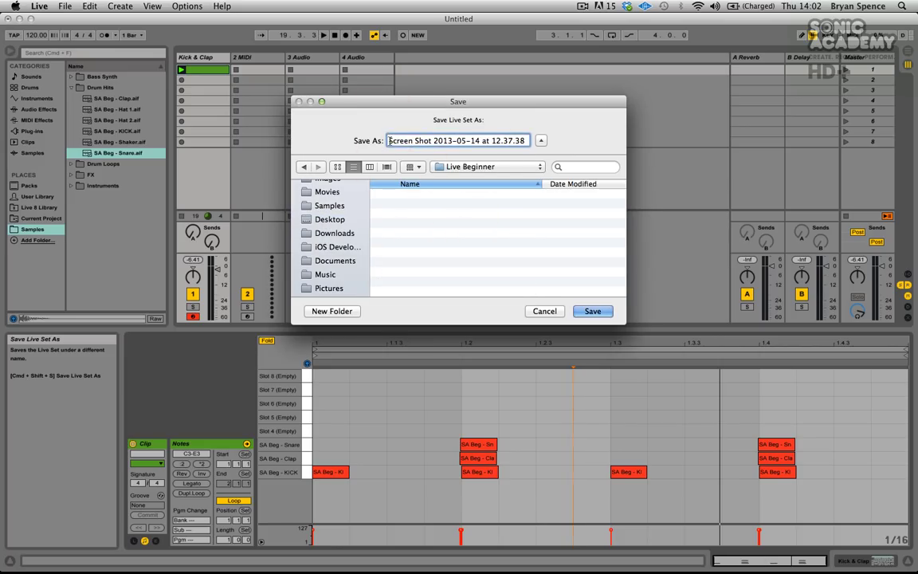
key(super+a)
click(565, 147)
key(BackSpace)
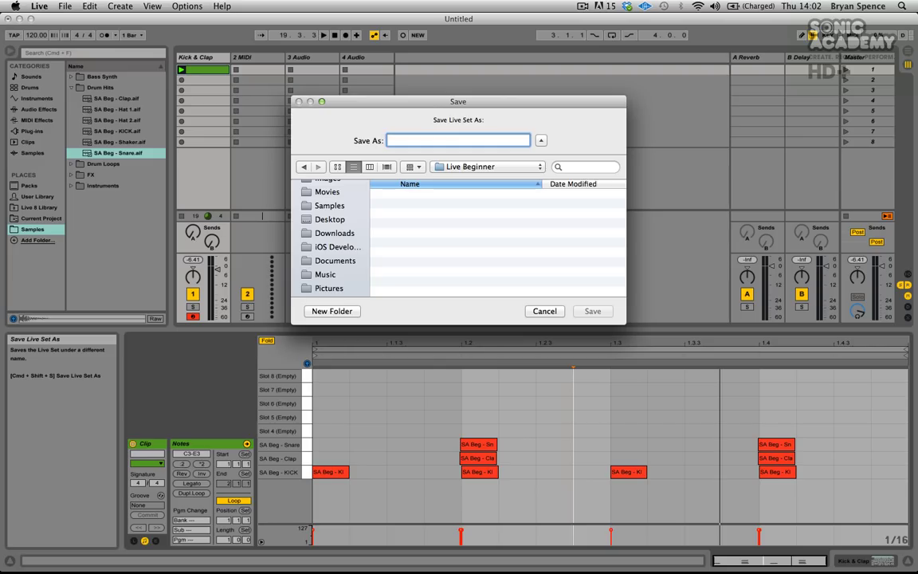
text(Live Beginner Module 7)
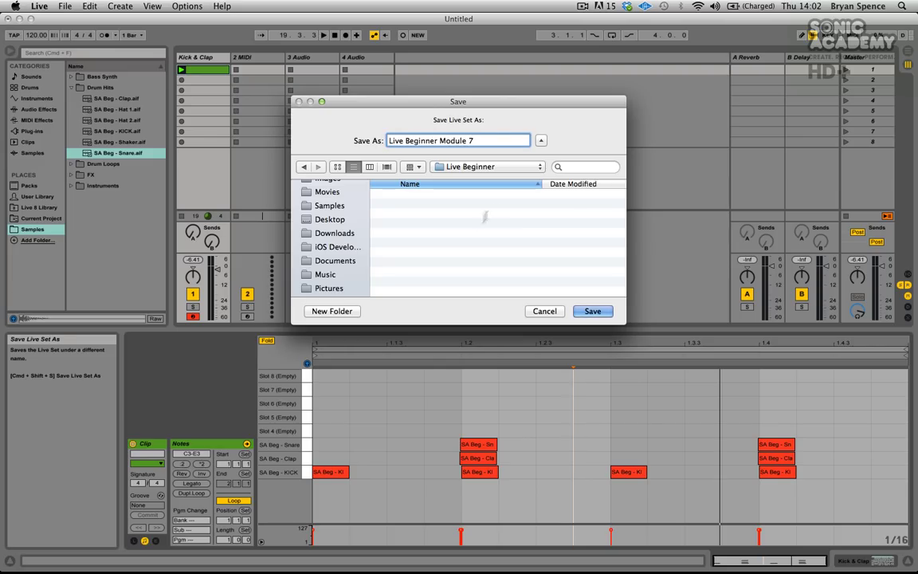
click(478, 225)
click(585, 310)
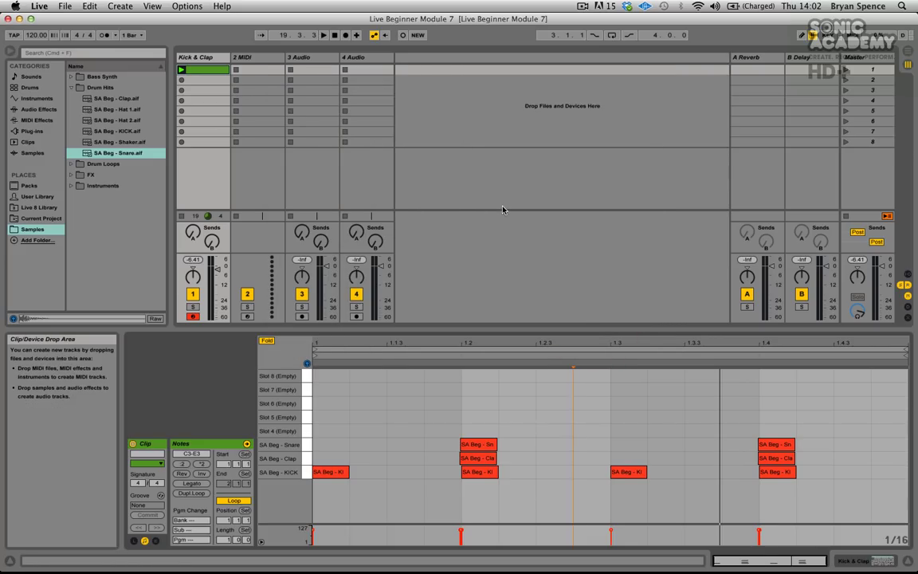
Browse the saved project's folder and its parent locations as if opening a Live Set, then return to the set without opening anything
click(65, 5)
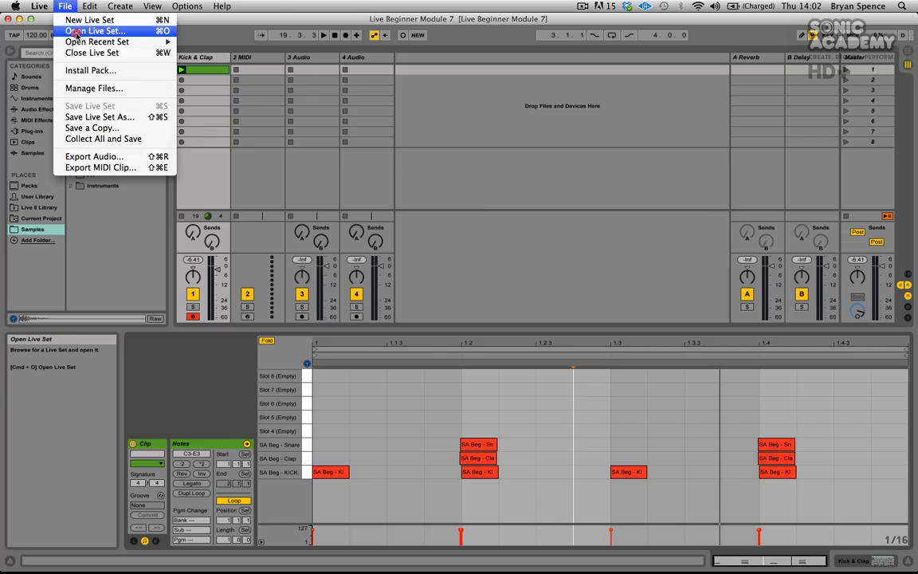
click(72, 30)
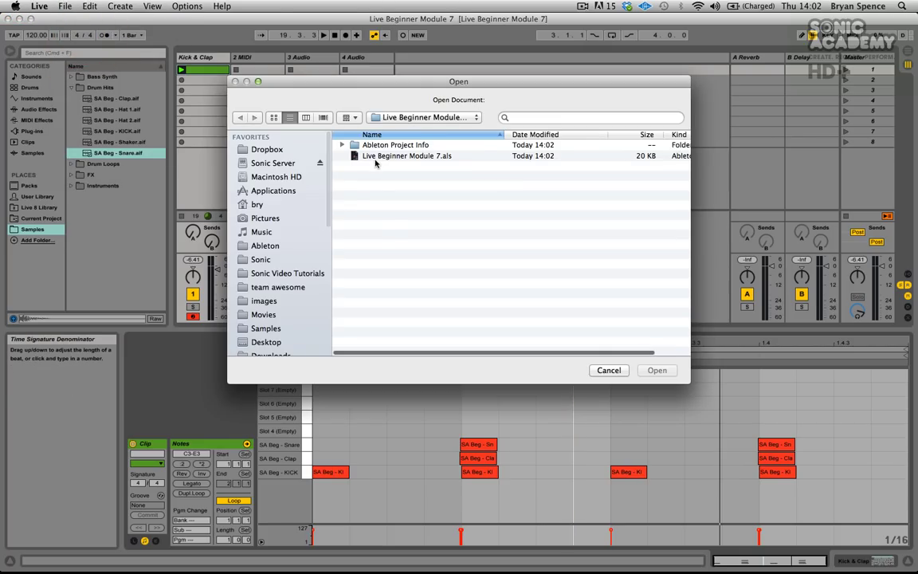
click(414, 118)
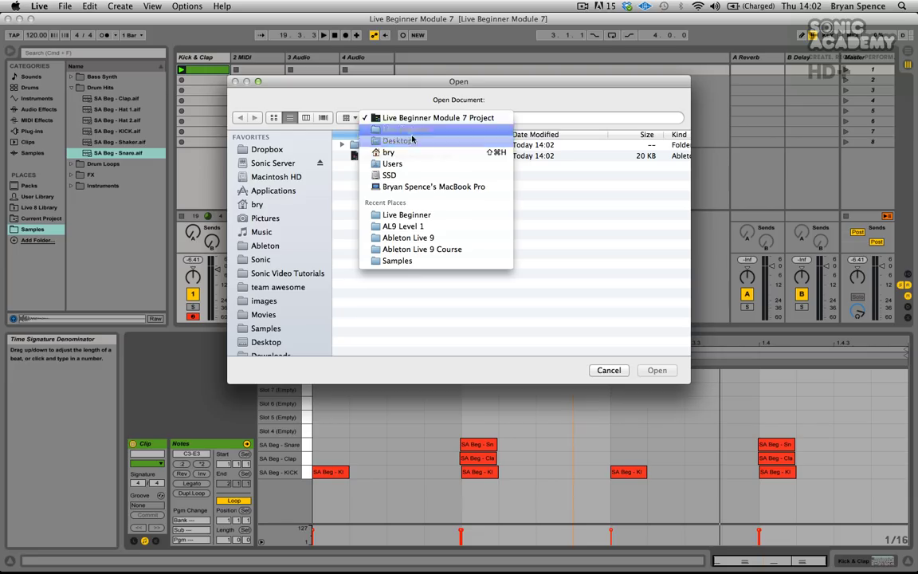
click(370, 95)
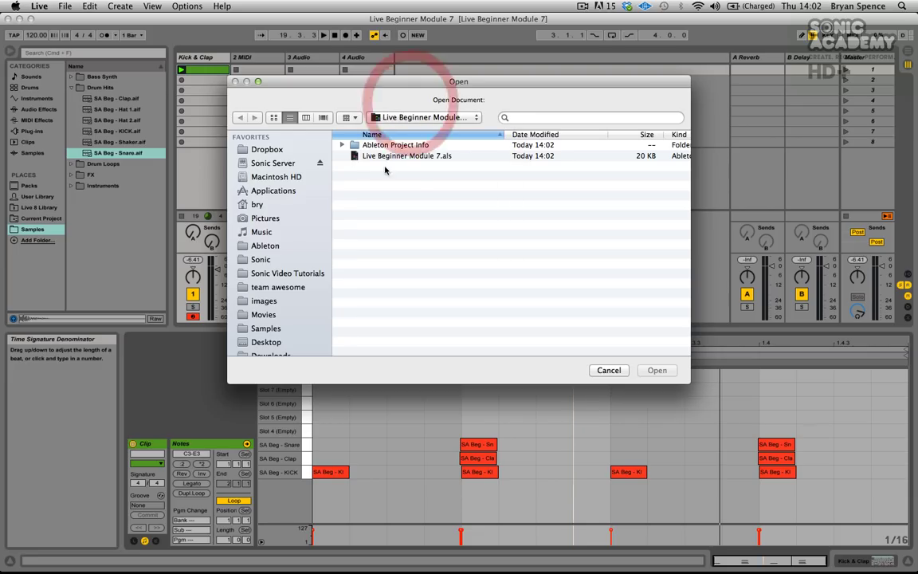
click(614, 323)
click(618, 370)
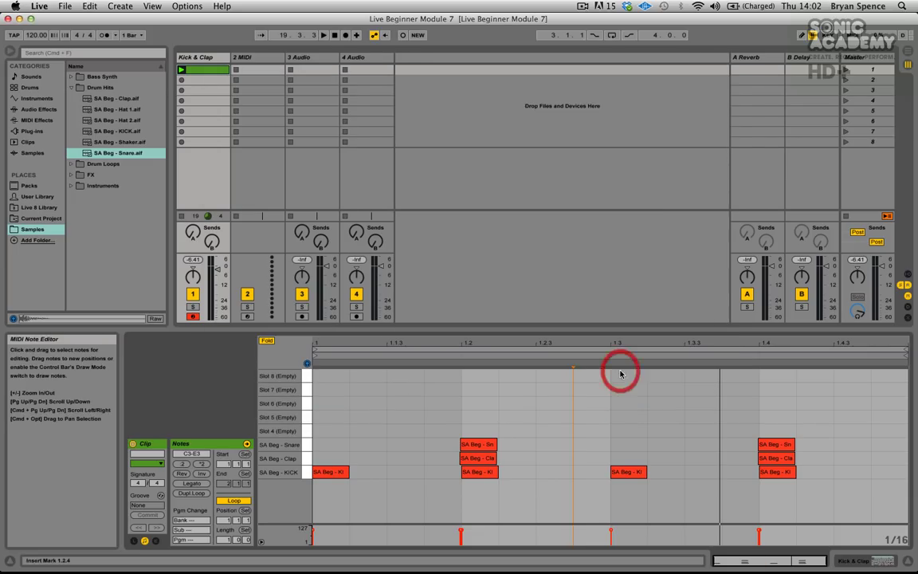
click(457, 187)
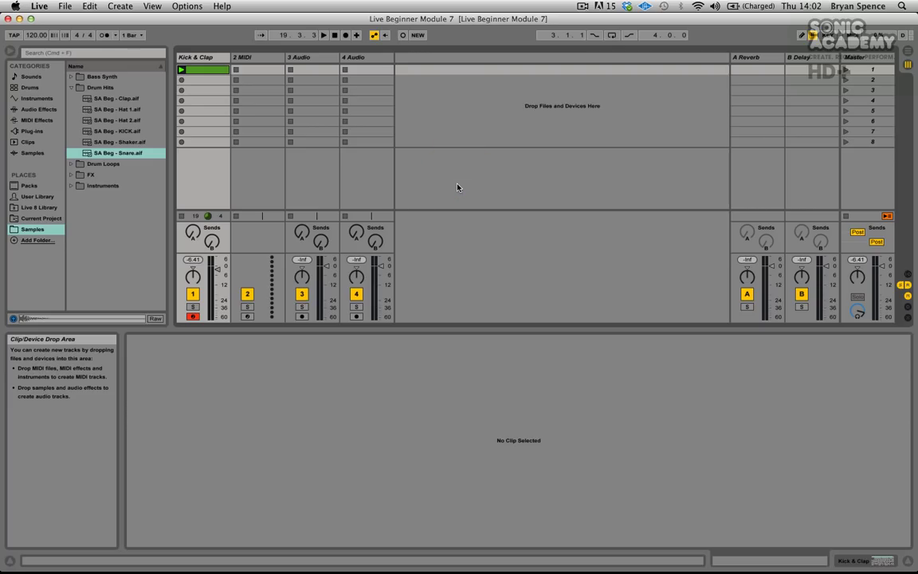